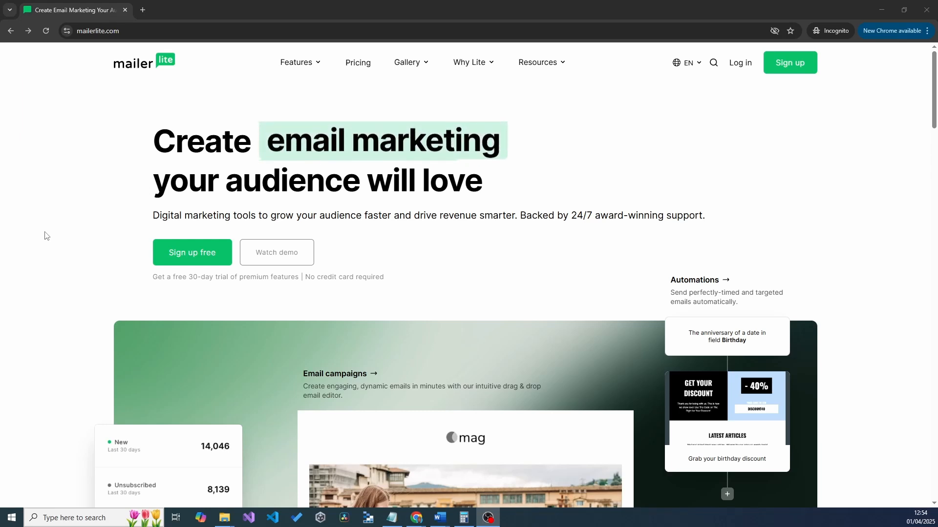
scroll(80, 224, down, 5)
scroll(84, 225, up, 5)
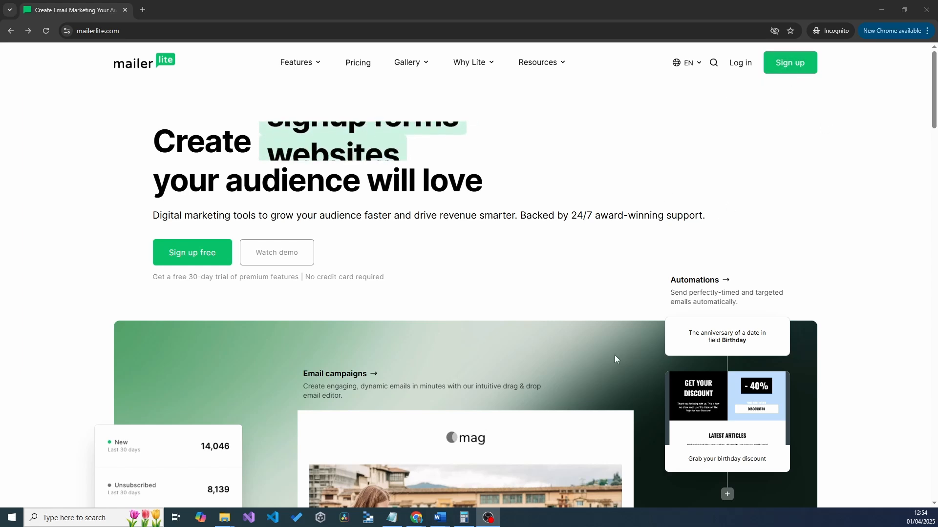
Switch to the MailerLite dashboard in the other browser window and open the Developer API page under the account's integrations.
mouse_move(416, 519)
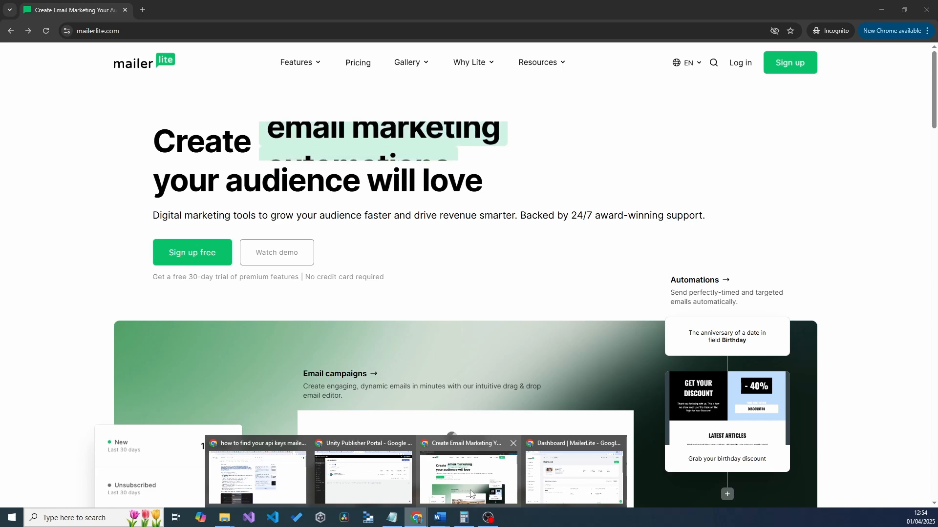
click(566, 476)
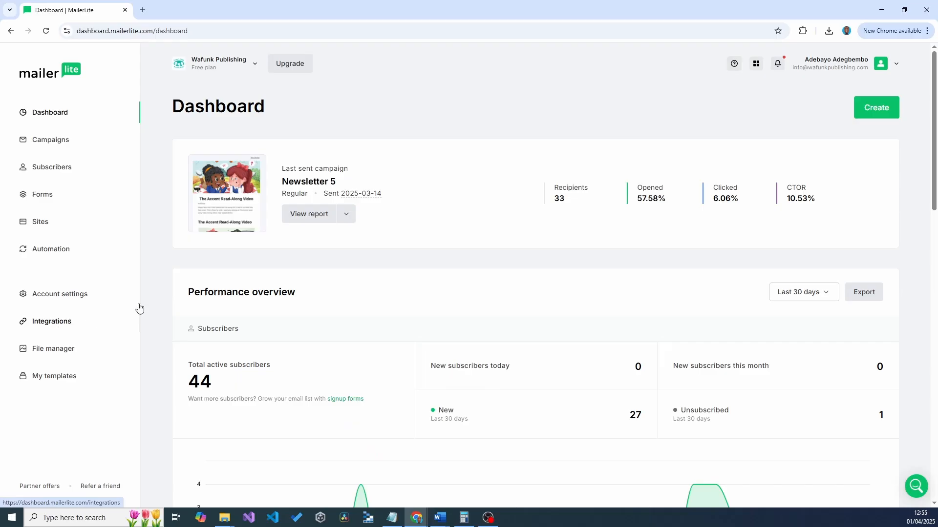
click(55, 326)
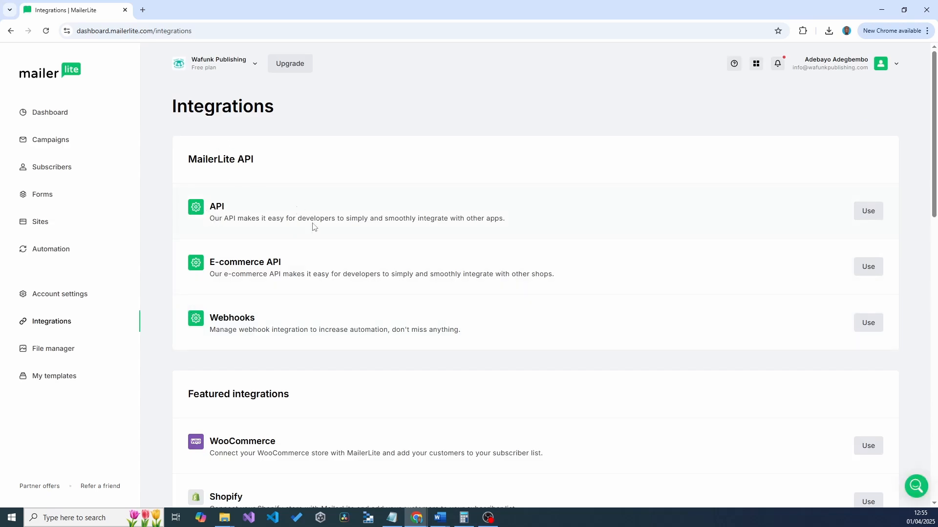
click(871, 211)
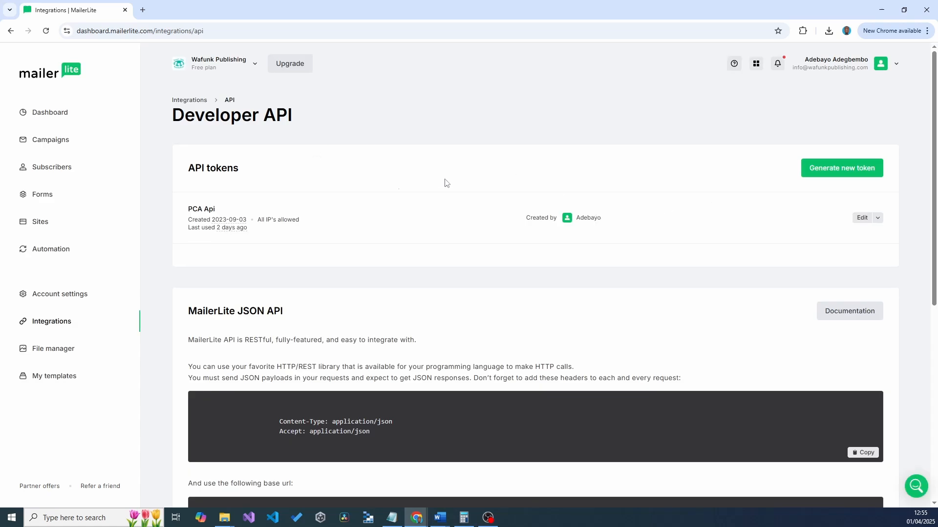
Generate a new API token named "Demo API Key" with all IPs allowed, accepting the API token requirements.
click(854, 180)
click(428, 254)
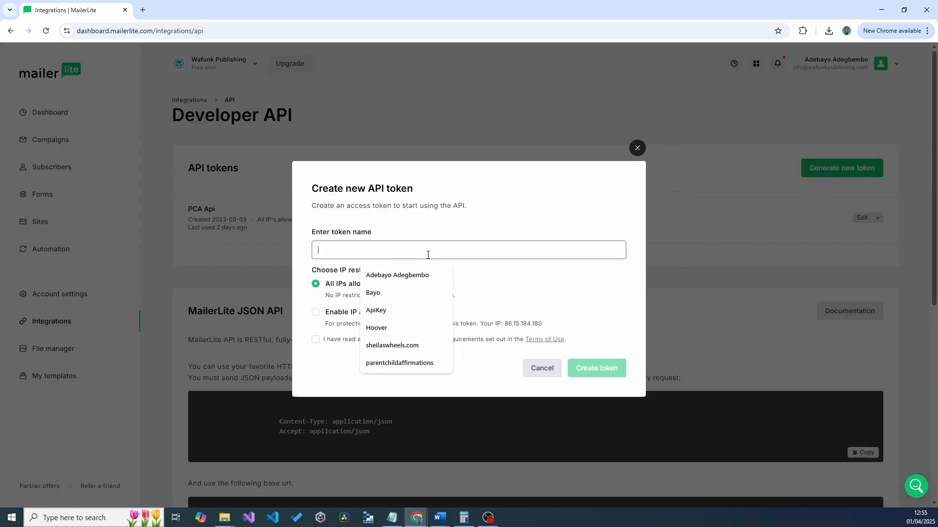
text(Demo)
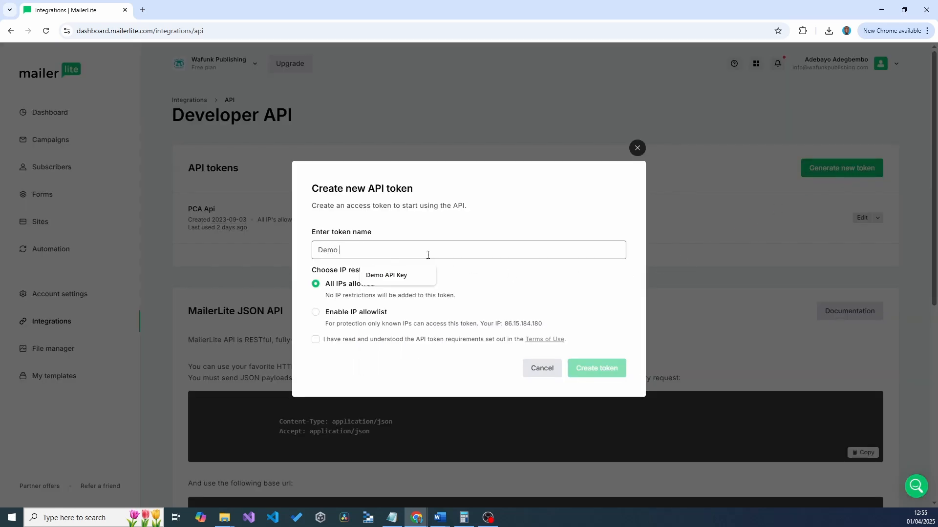
text( API Key)
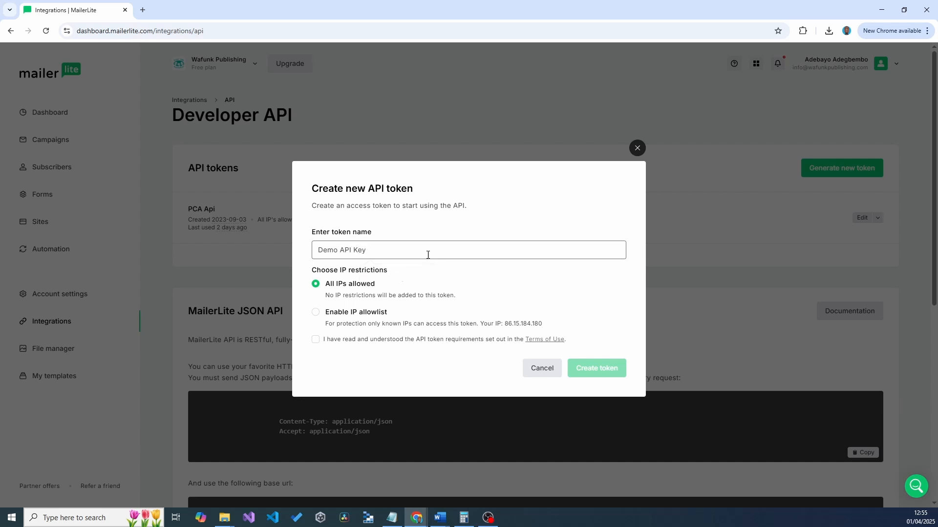
click(316, 341)
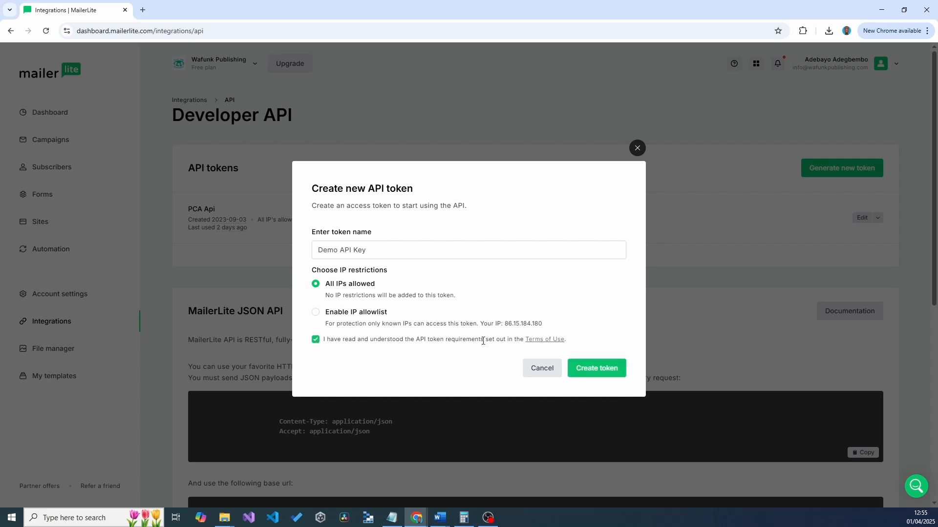
click(589, 375)
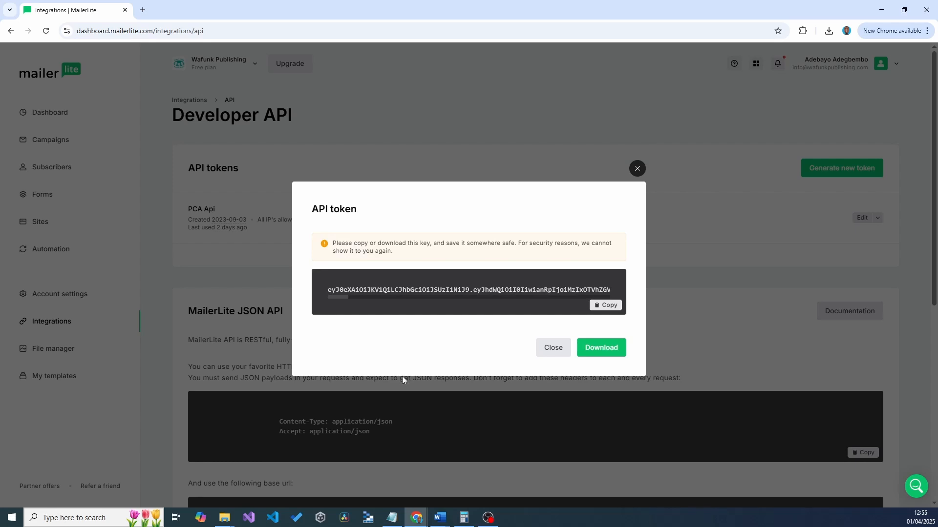
Download and copy the generated API token, and close the token dialog.
click(616, 353)
click(605, 305)
click(392, 518)
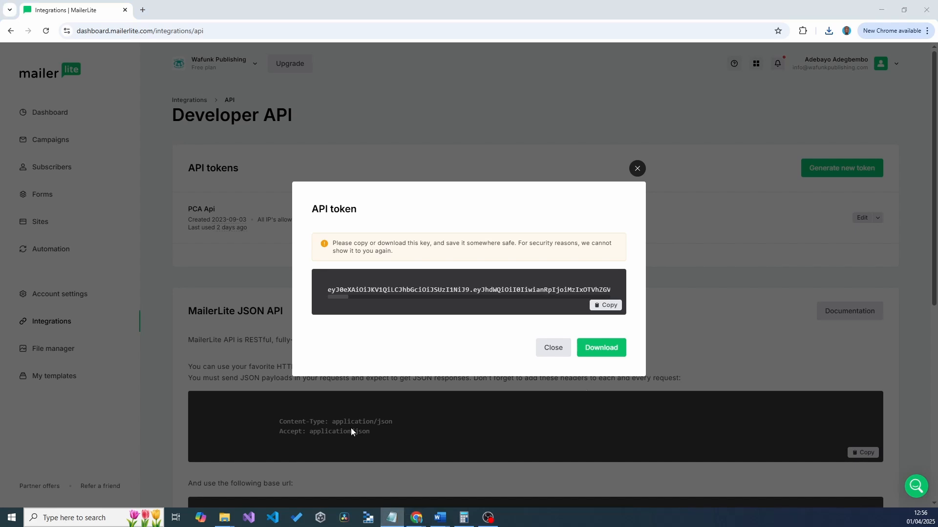
click(551, 351)
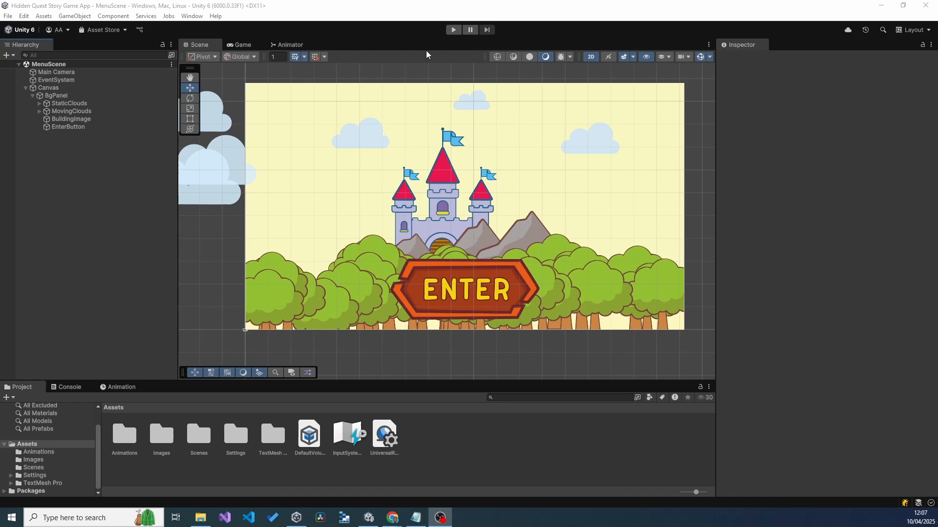
Preview MenuScene in Unity's play mode and check the MailerLiteFormAssetPackage file in the MailerLiteTool_Asset folder.
click(453, 30)
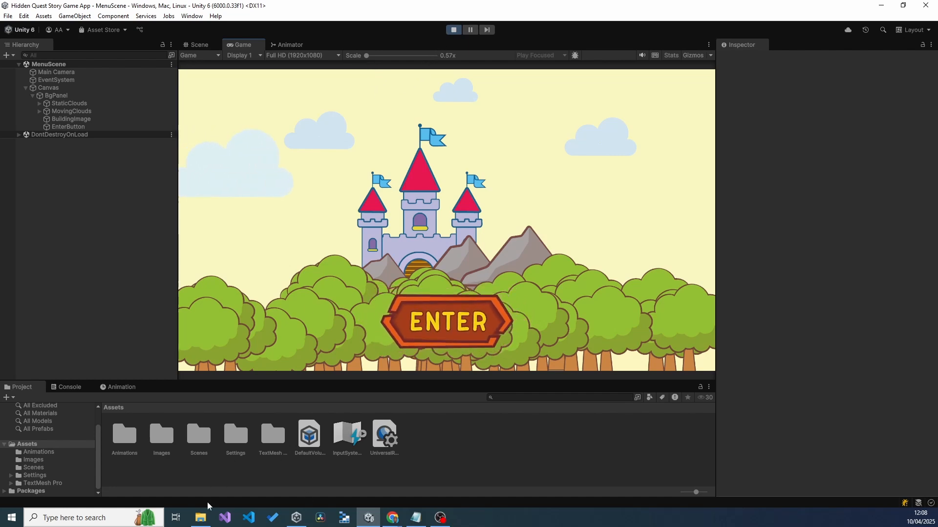
click(199, 525)
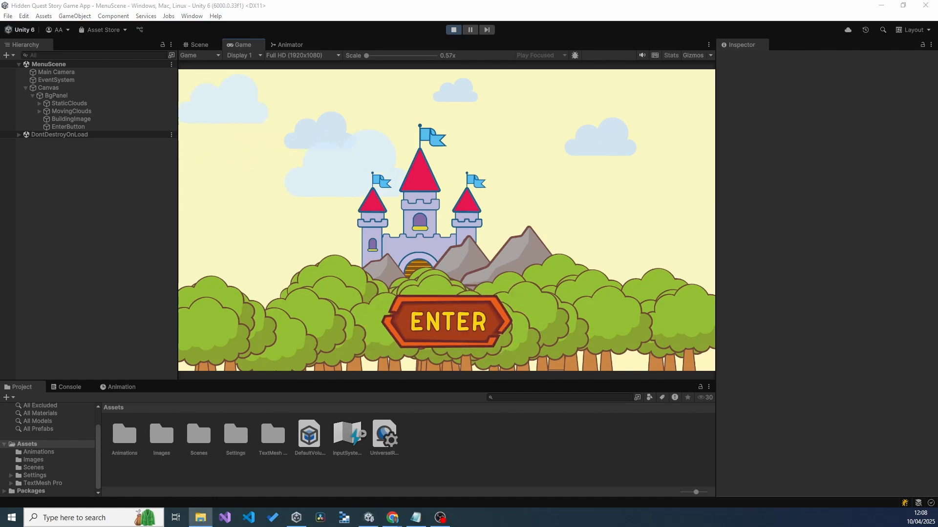
drag(586, 92, 554, 88)
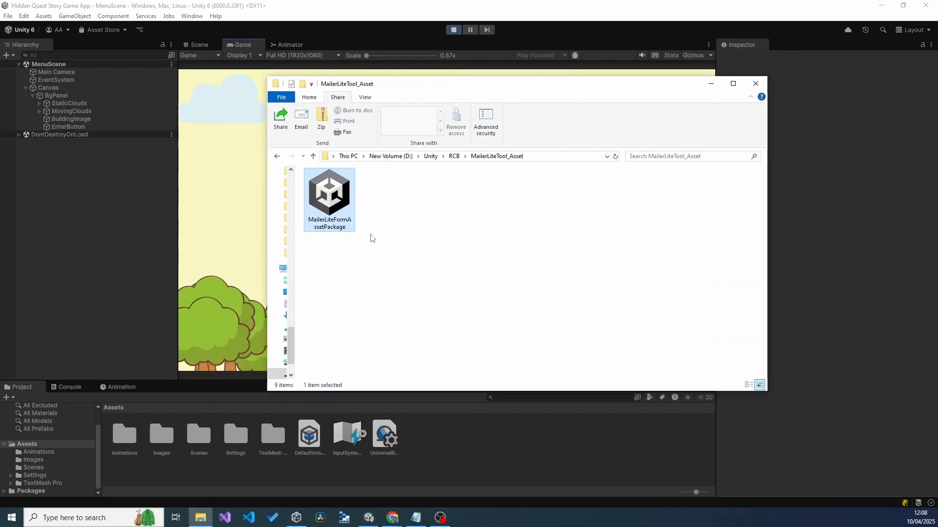
drag(513, 90, 416, 86)
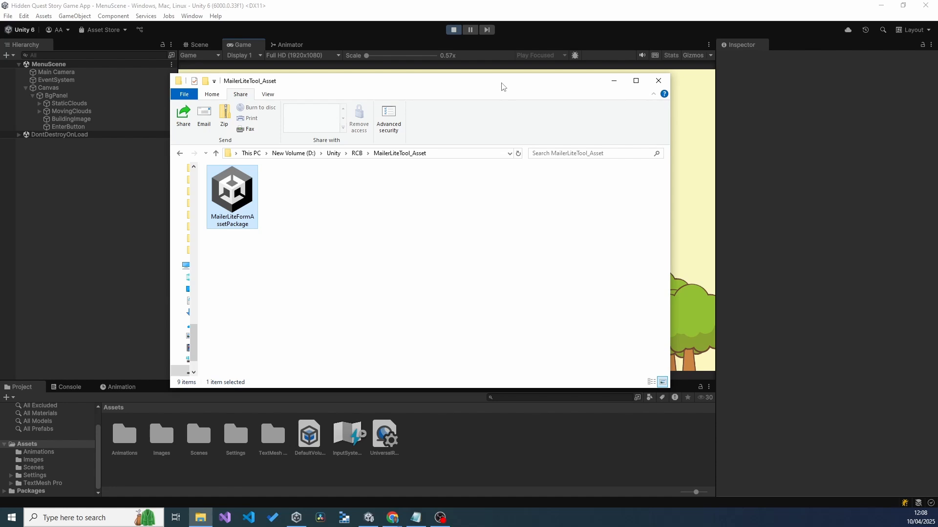
drag(501, 83, 501, 82)
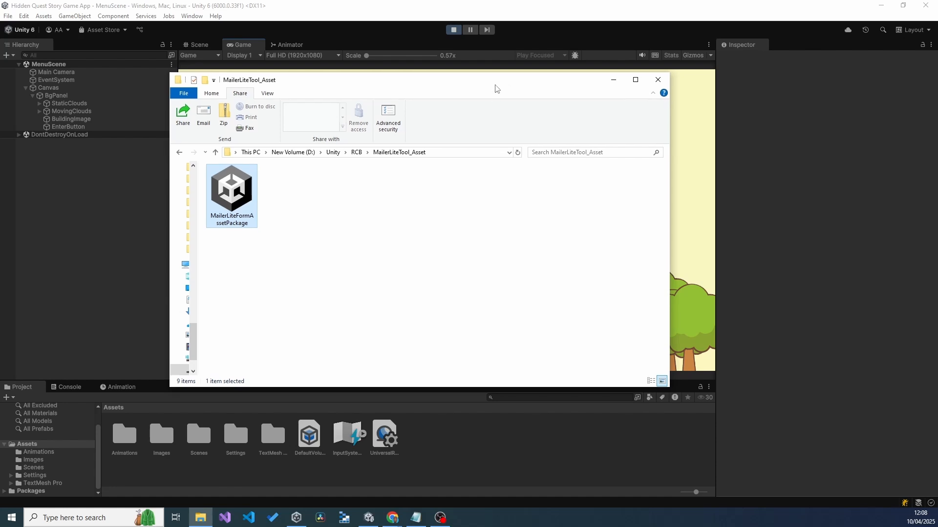
drag(586, 89, 653, 173)
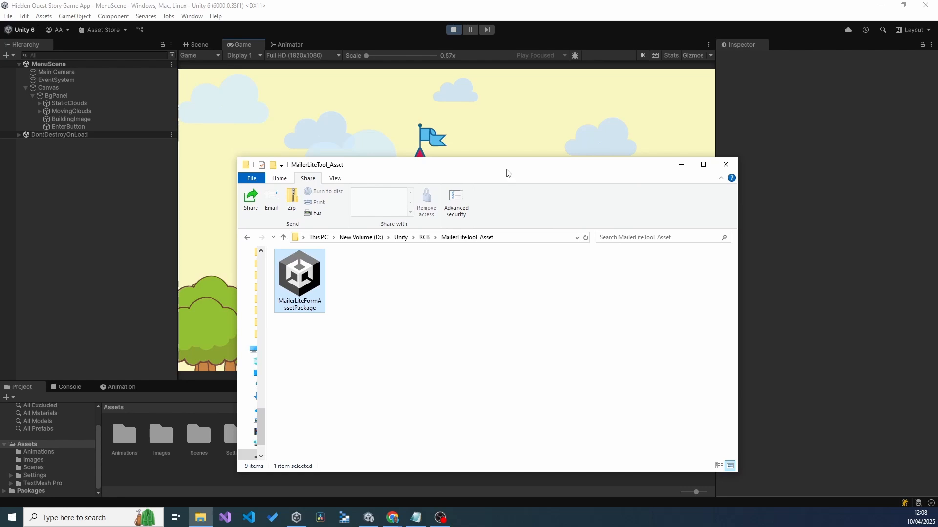
drag(506, 171, 0, 172)
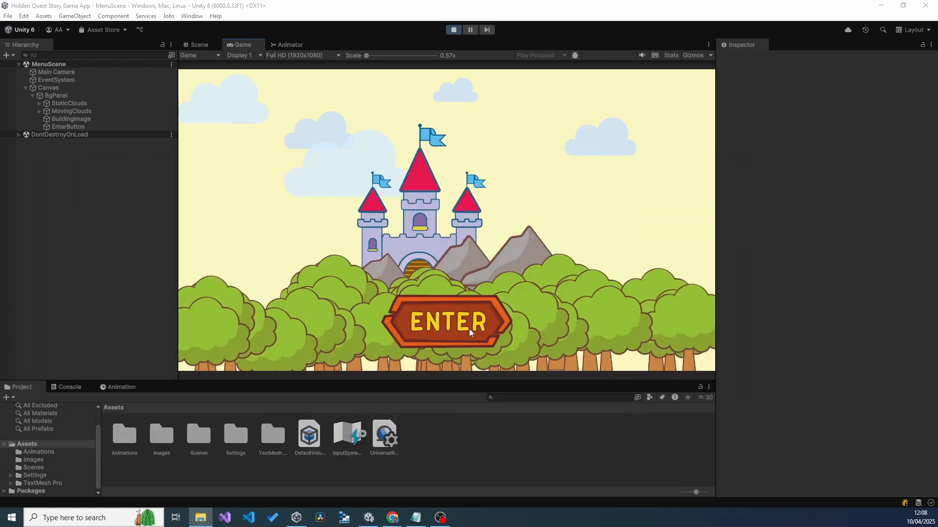
click(463, 113)
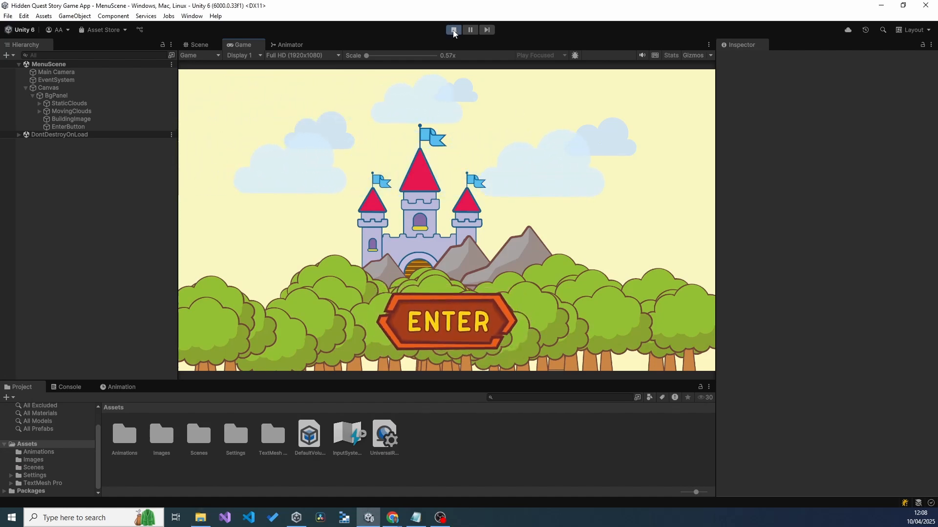
click(453, 30)
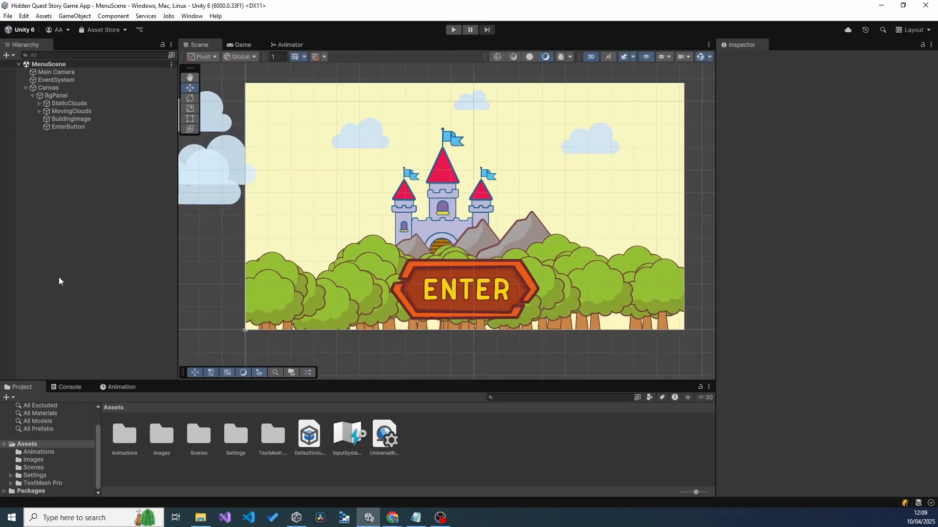
Create a new scene named RegistrationScene in the project's Scenes folder.
double_click(197, 443)
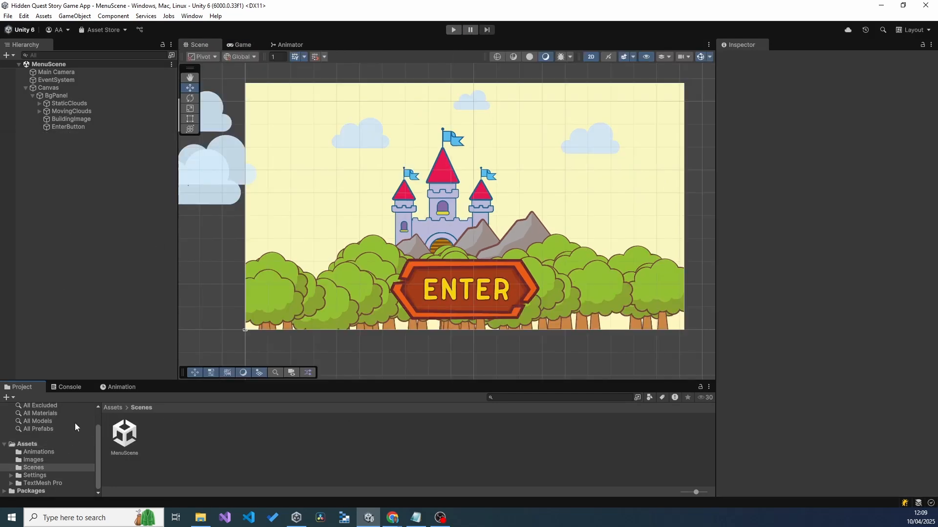
right_click(169, 430)
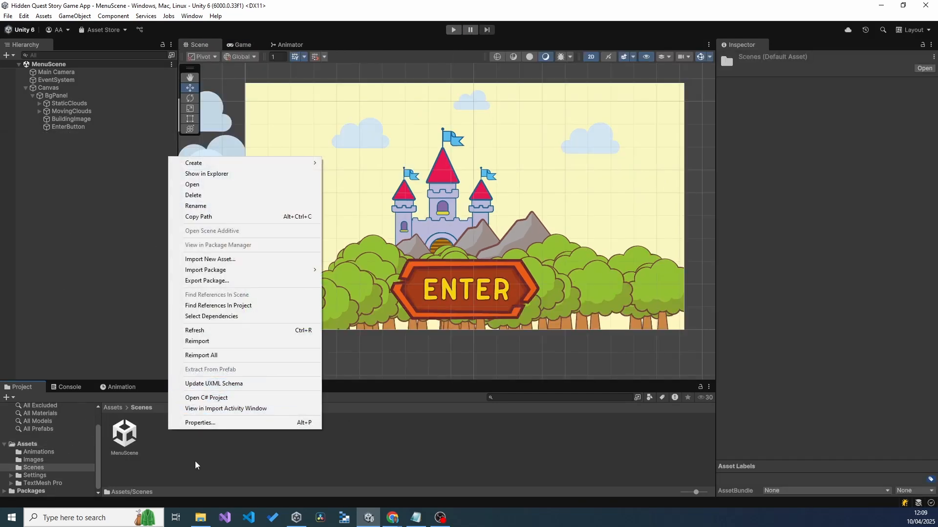
mouse_move(278, 163)
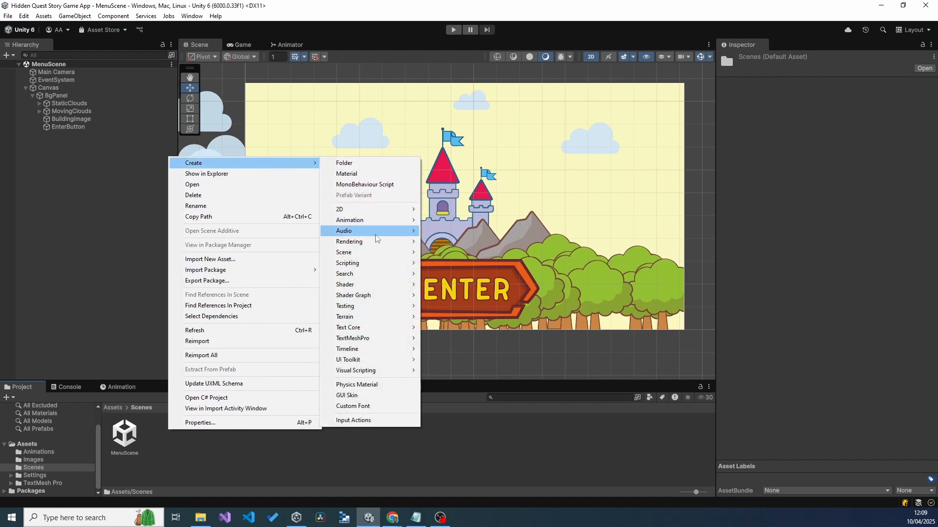
mouse_move(360, 253)
click(440, 253)
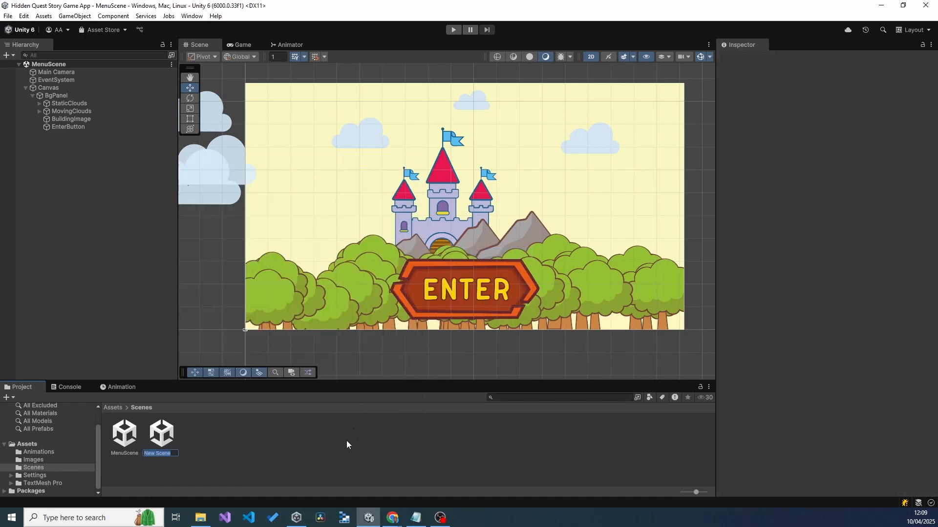
text(Regist)
key(BackSpace)
key(BackSpace)
key(BackSpace)
text(uistrationScene)
key(Return)
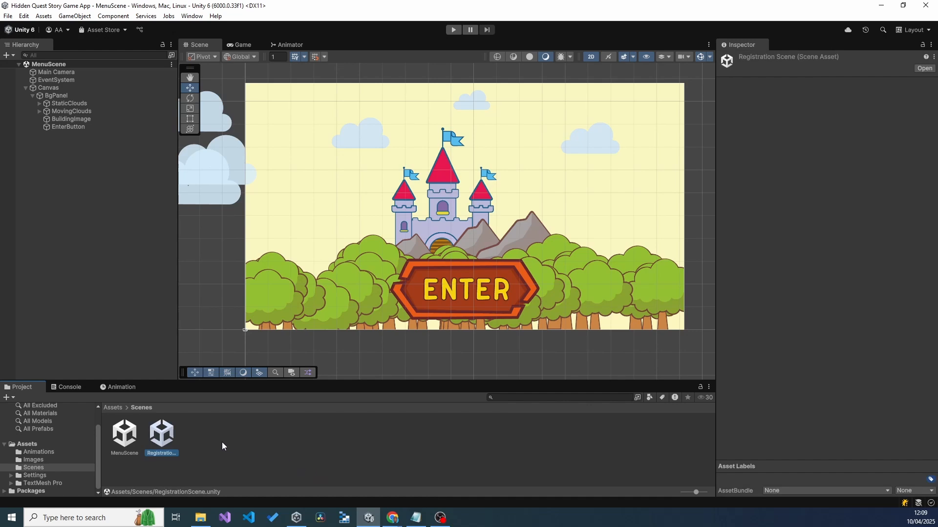
Open RegistrationScene and frame its Main Camera in the scene view.
double_click(166, 440)
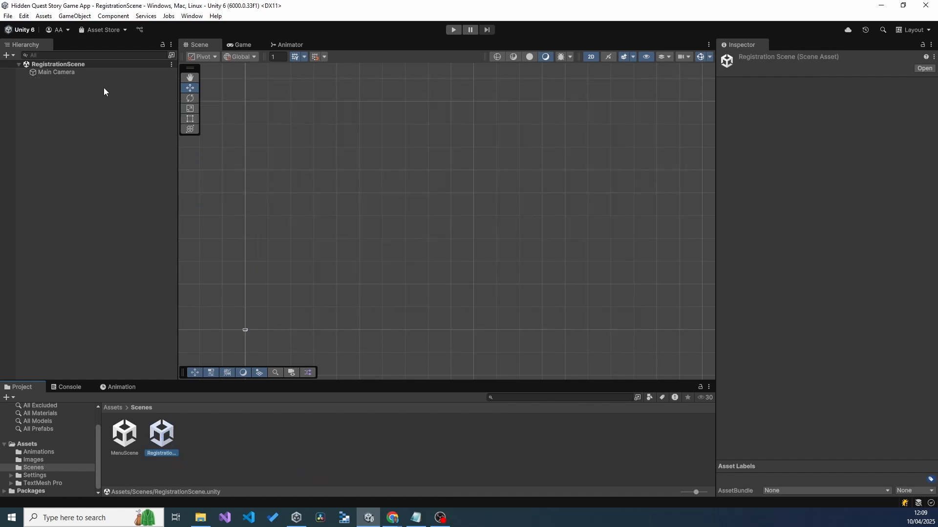
double_click(76, 72)
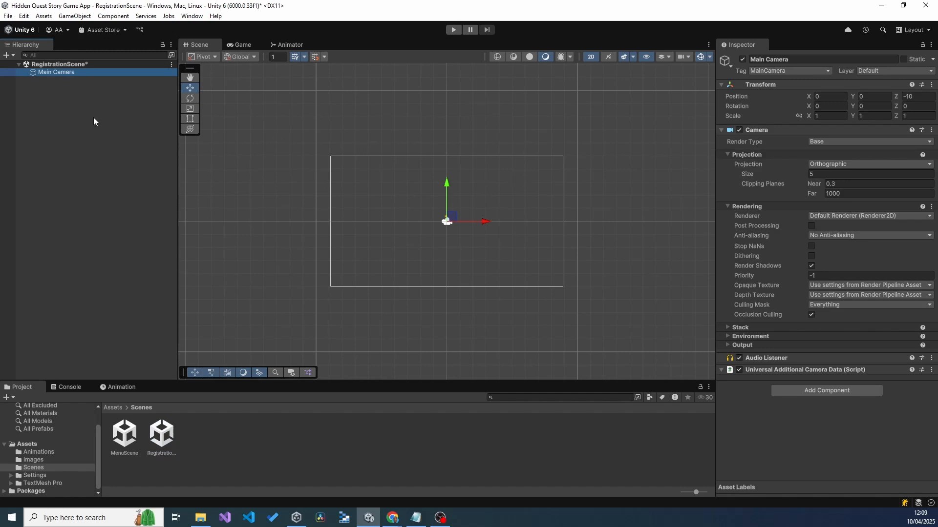
click(96, 162)
Import the custom package MailerLiteFormAssetPackage into the project with the whole WafunkPublishing folder included.
click(43, 16)
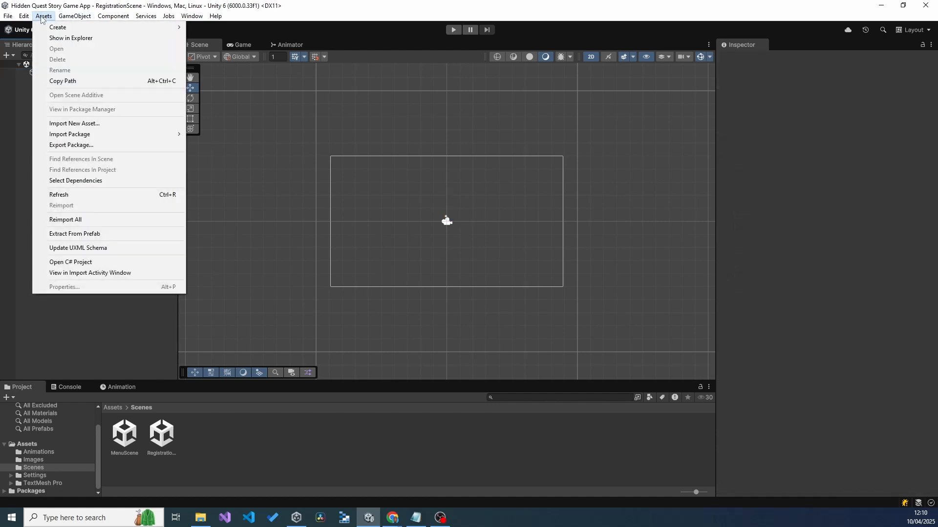
mouse_move(155, 133)
click(219, 137)
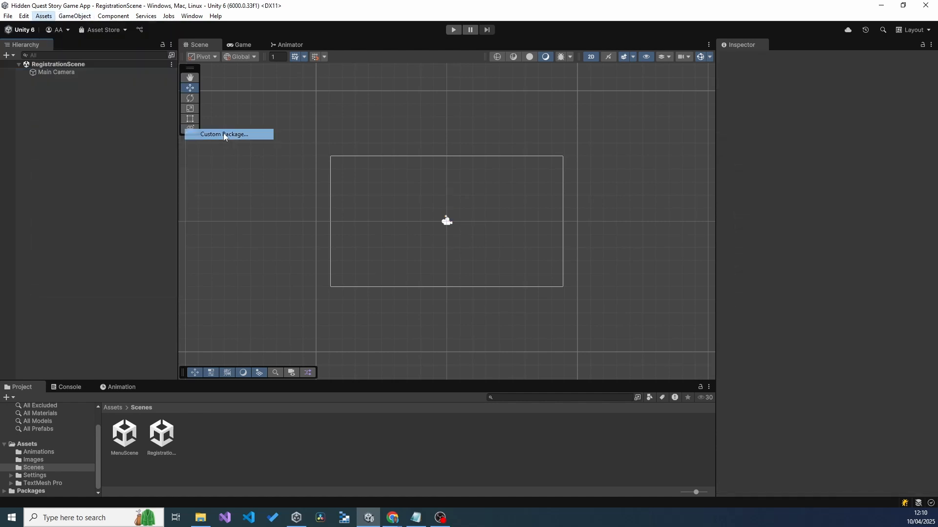
drag(179, 32, 290, 49)
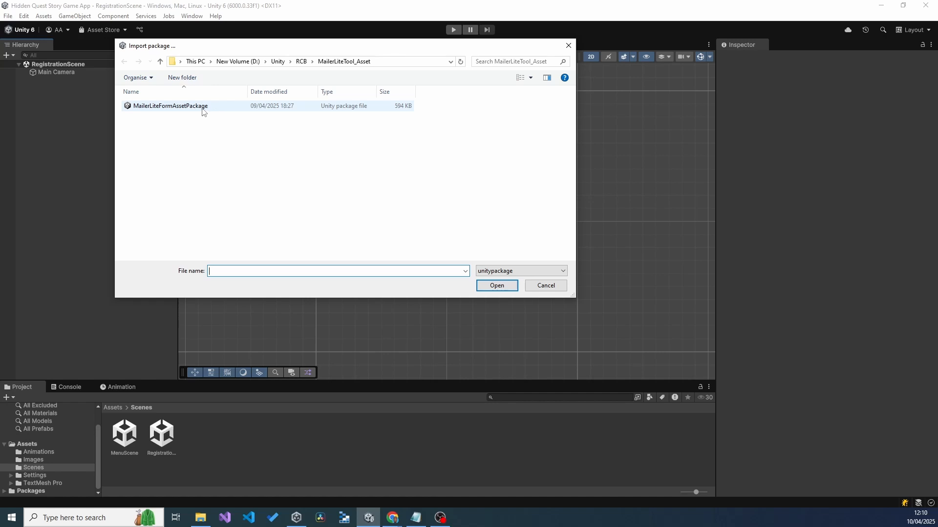
click(205, 108)
click(497, 286)
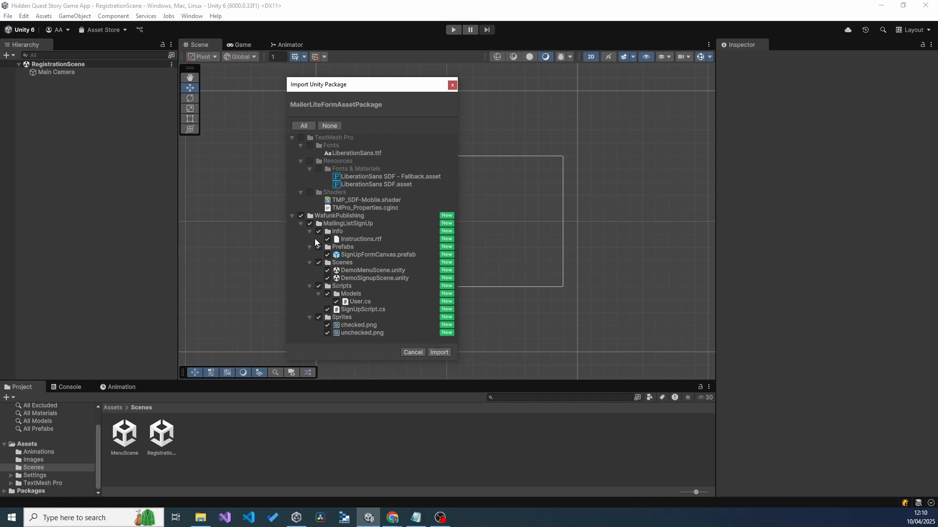
click(292, 215)
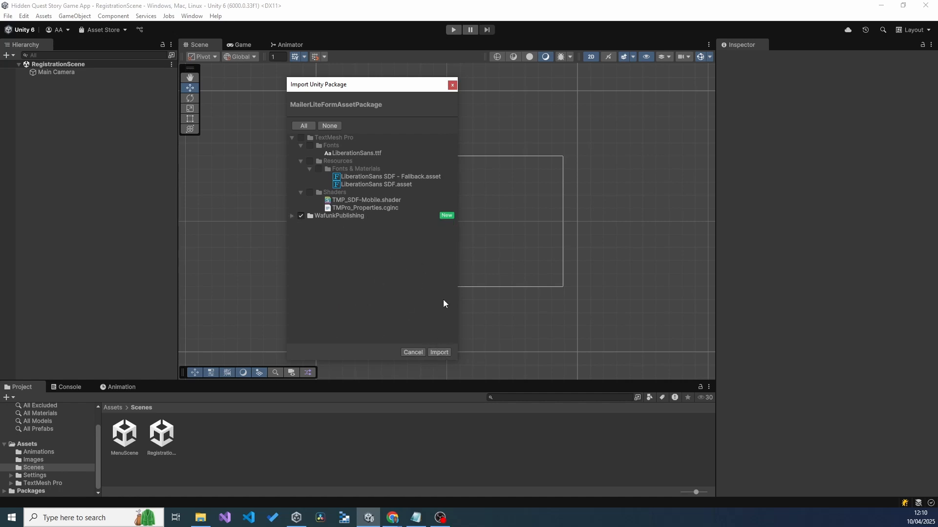
click(438, 353)
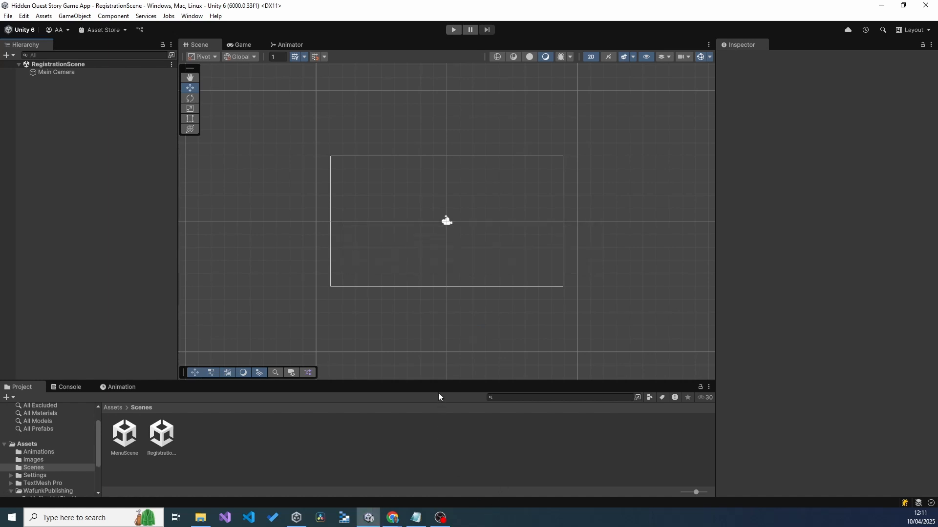
drag(439, 380, 440, 315)
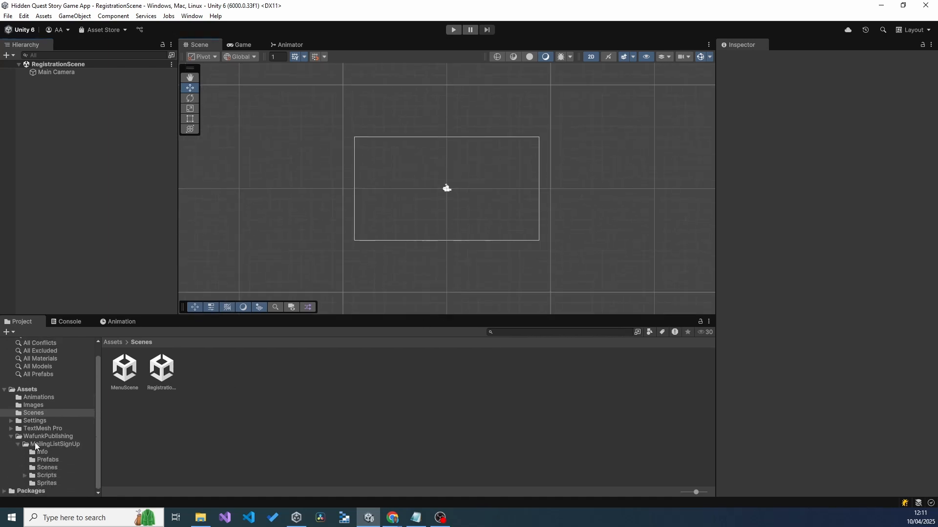
Add the SignUpFormCanvas prefab from the MailingListSignUp Prefabs folder to RegistrationScene and frame it in the scene view.
click(46, 438)
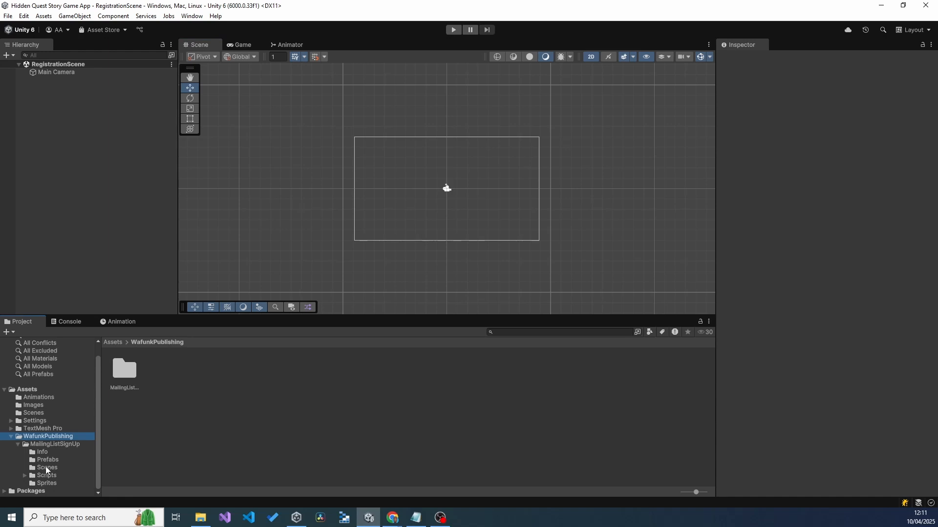
click(45, 460)
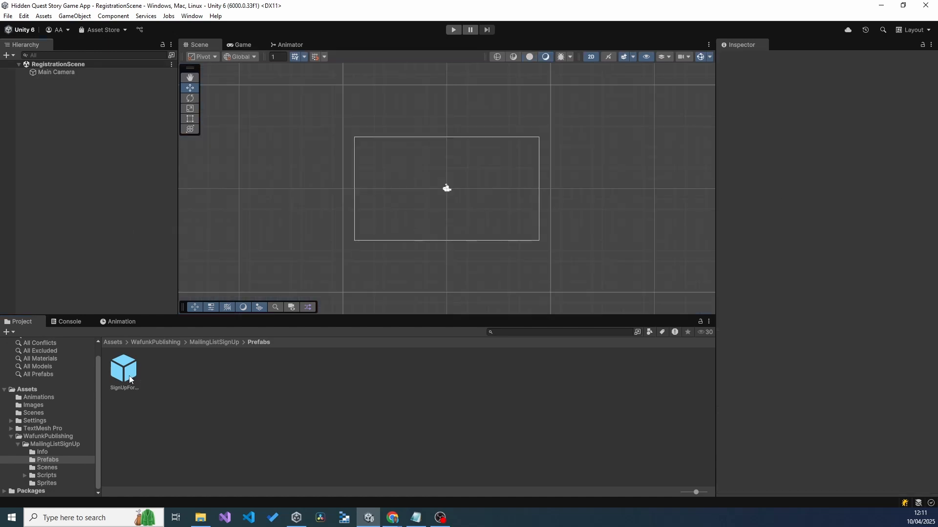
drag(131, 379, 100, 117)
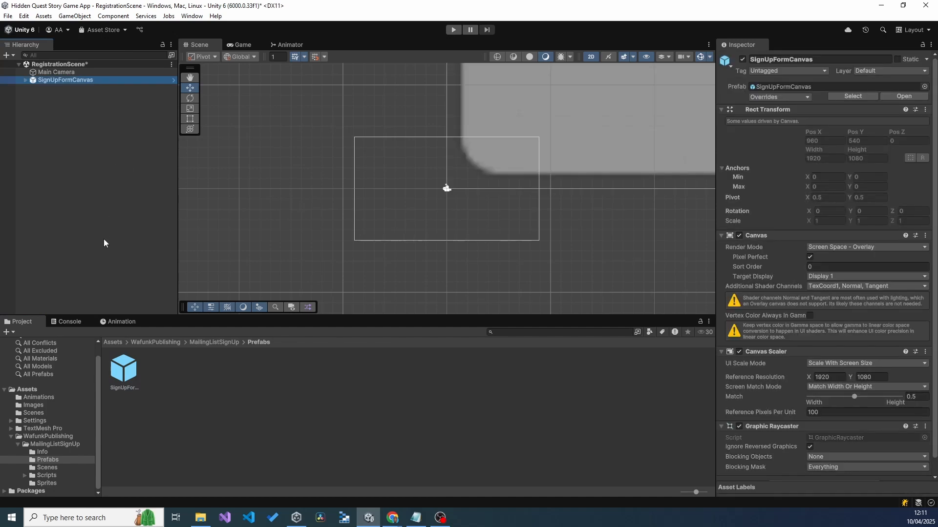
double_click(75, 80)
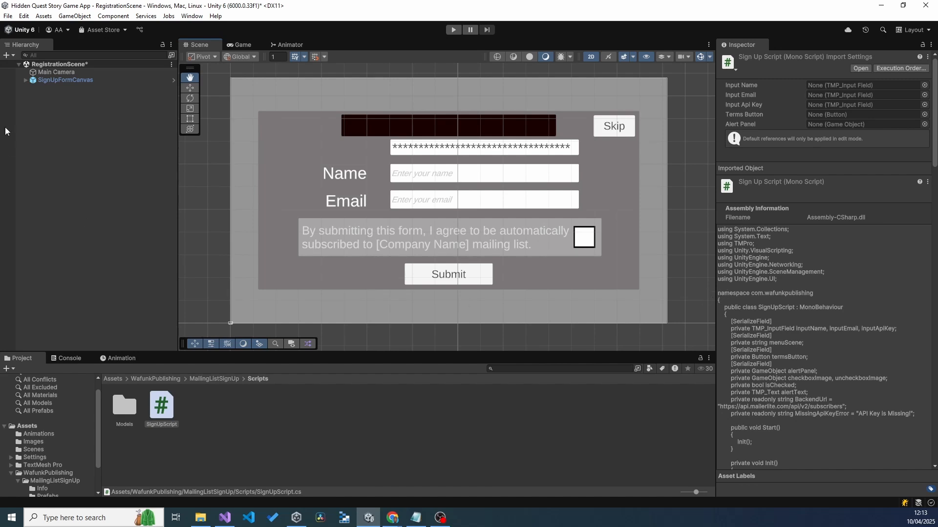
Create an empty game object named Controller at the root of RegistrationScene.
click(54, 111)
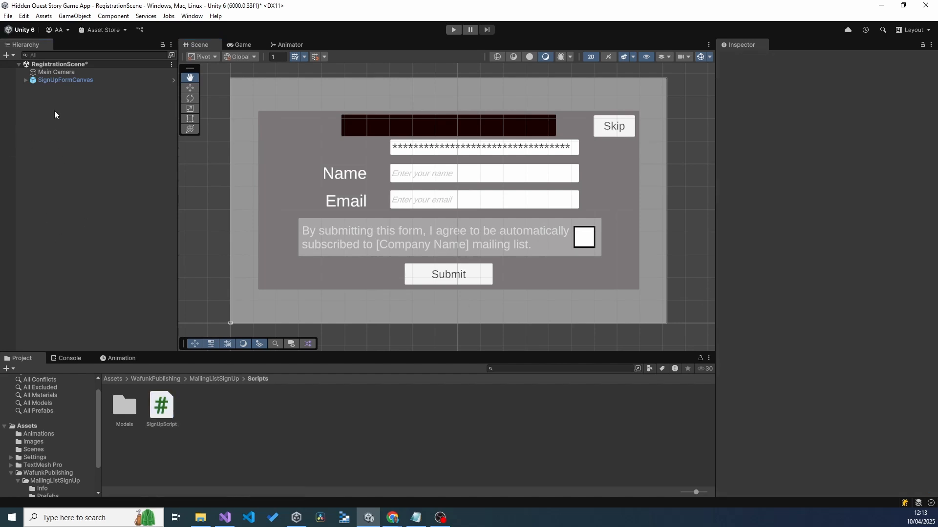
right_click(54, 111)
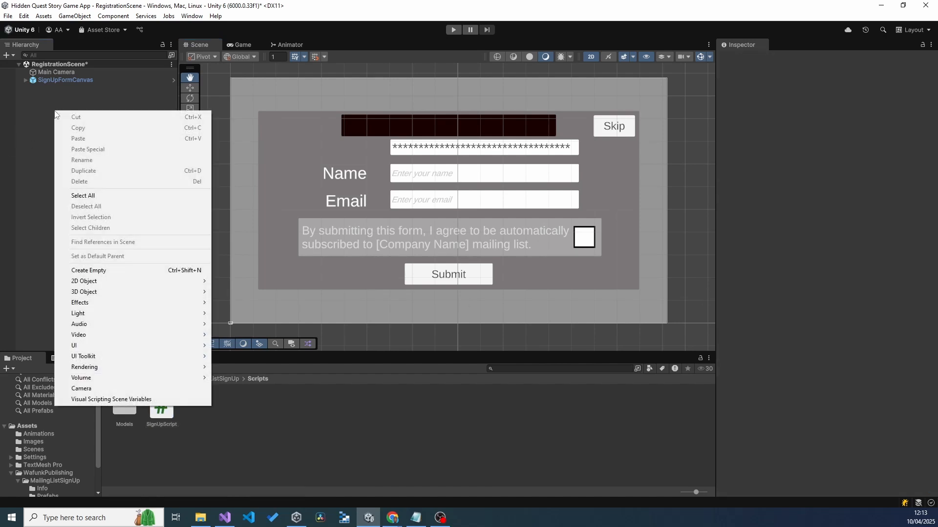
click(97, 272)
click(75, 91)
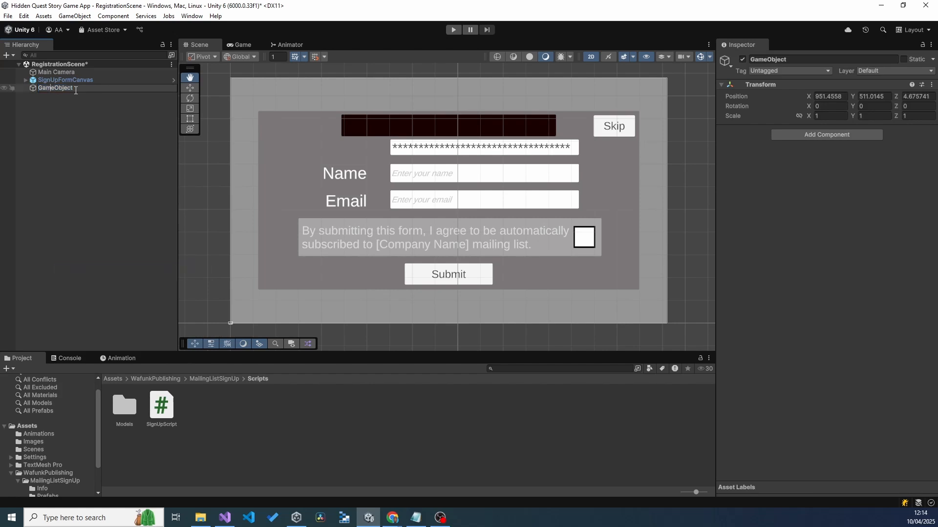
text(Controller)
key(Return)
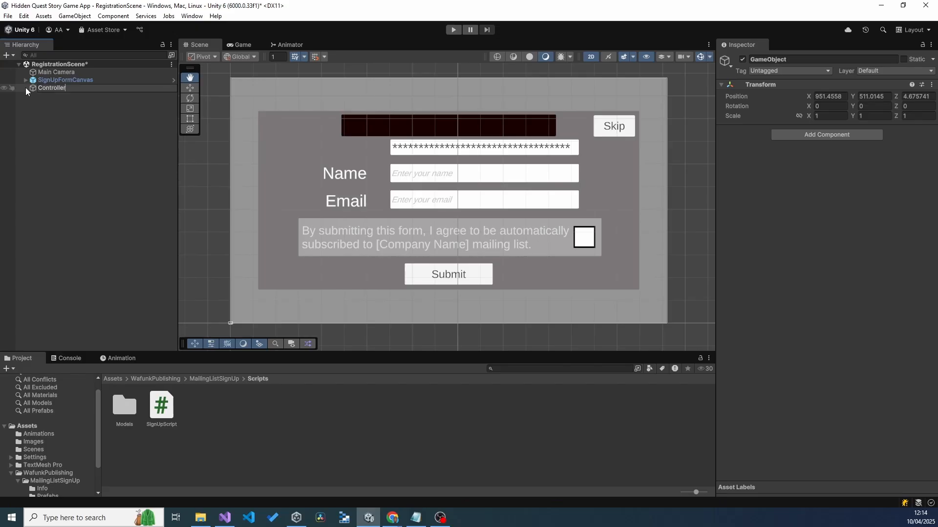
key(Return)
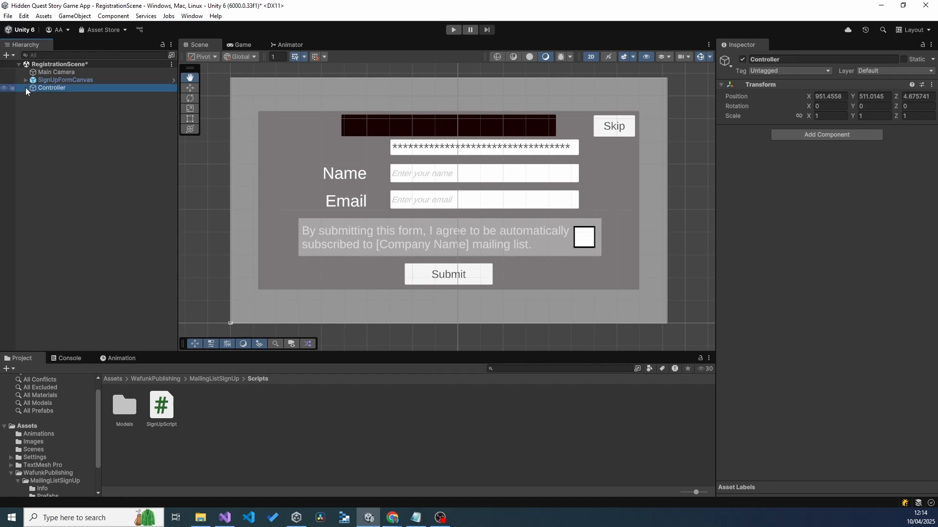
Add the Sign Up Script component to the Controller object.
click(823, 138)
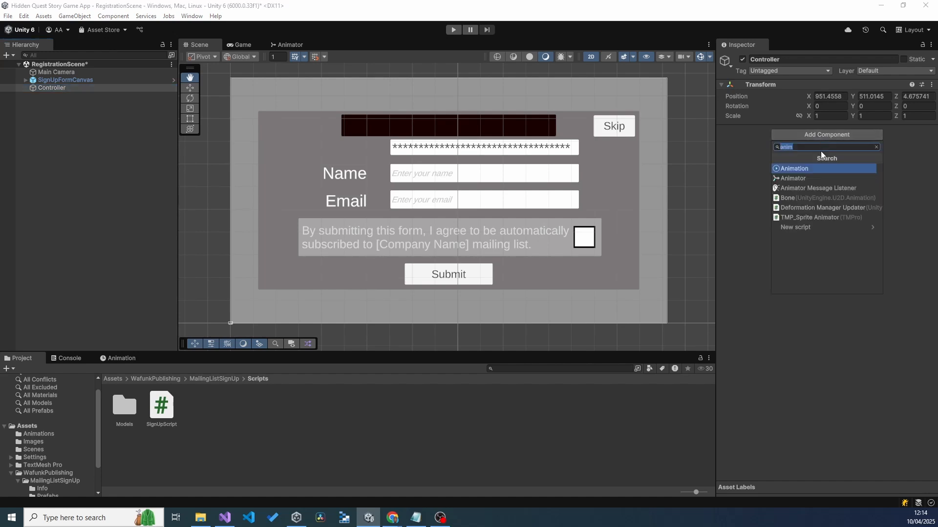
text(Sign)
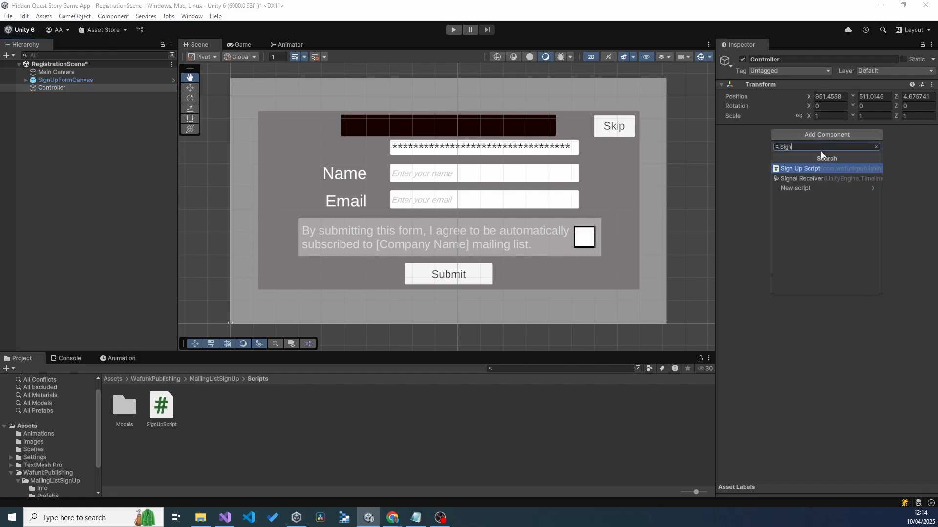
click(824, 168)
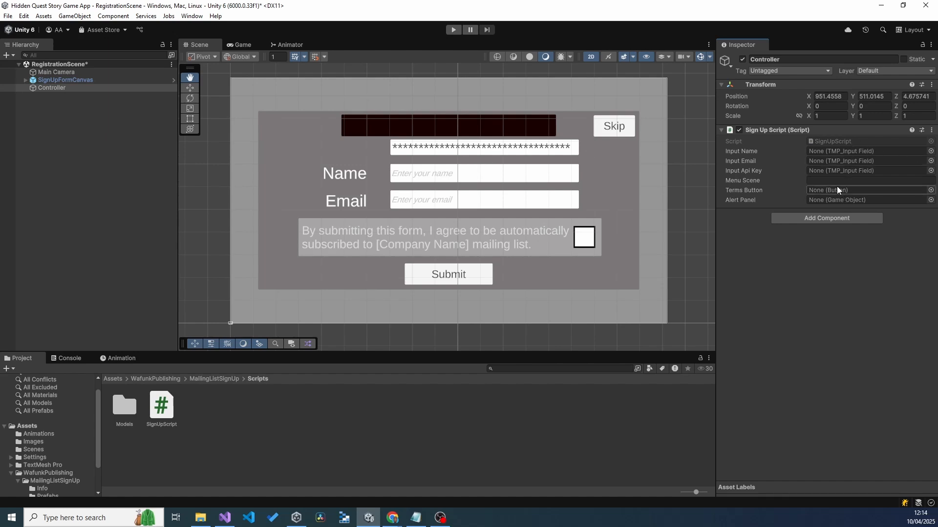
Assign NameInputField, EmailInputField and ApiKeyInputField to the Controller script's Input Name, Input Email and Input Api Key references.
click(25, 81)
click(28, 87)
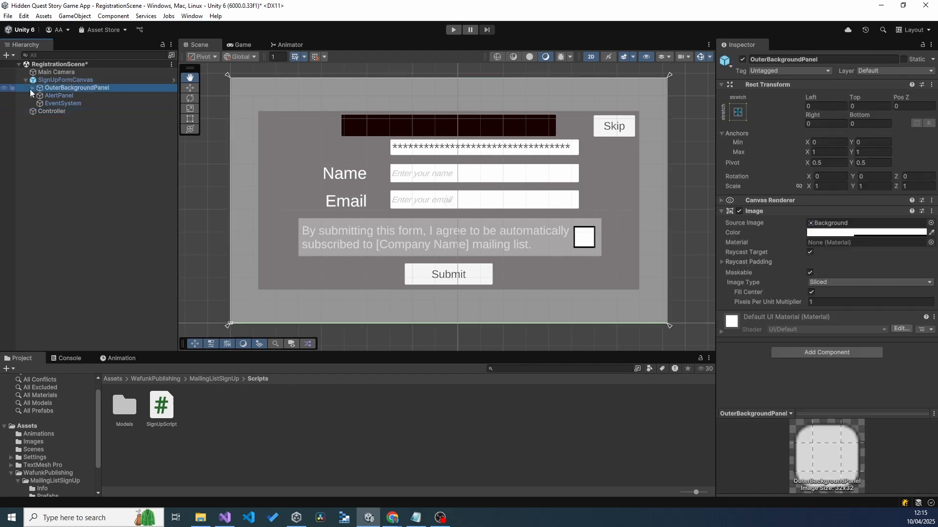
click(32, 88)
click(39, 96)
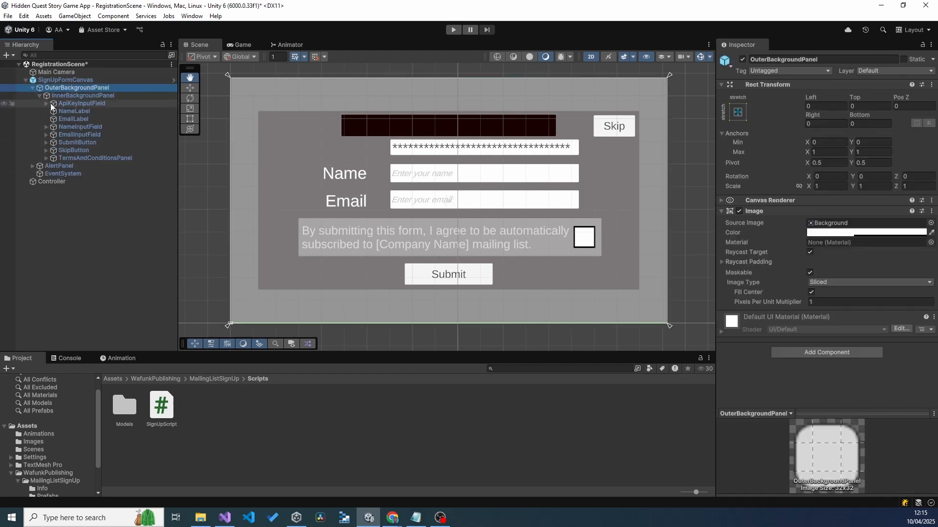
click(60, 182)
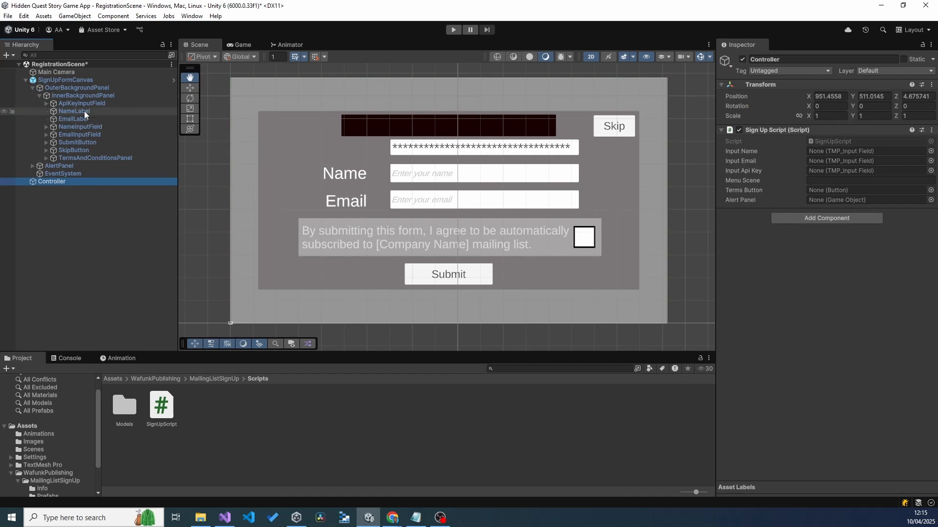
drag(81, 126, 857, 153)
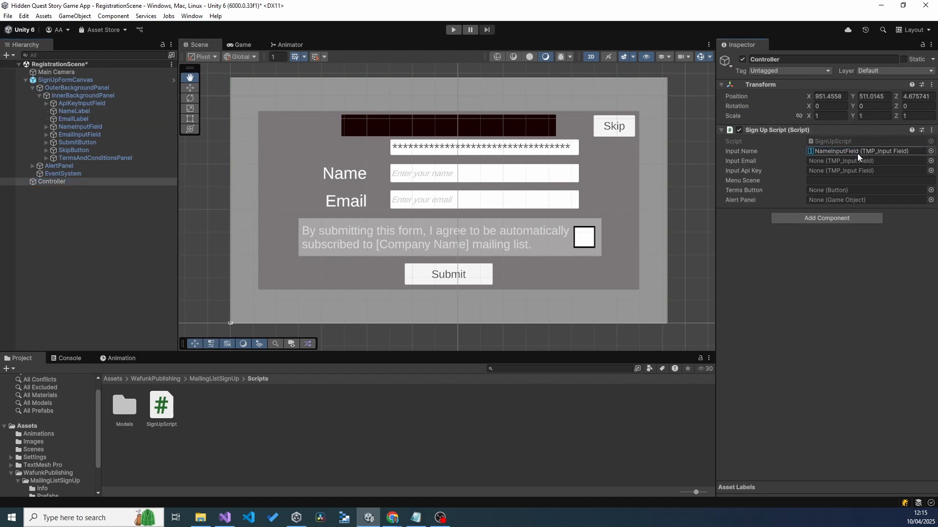
drag(88, 133, 862, 164)
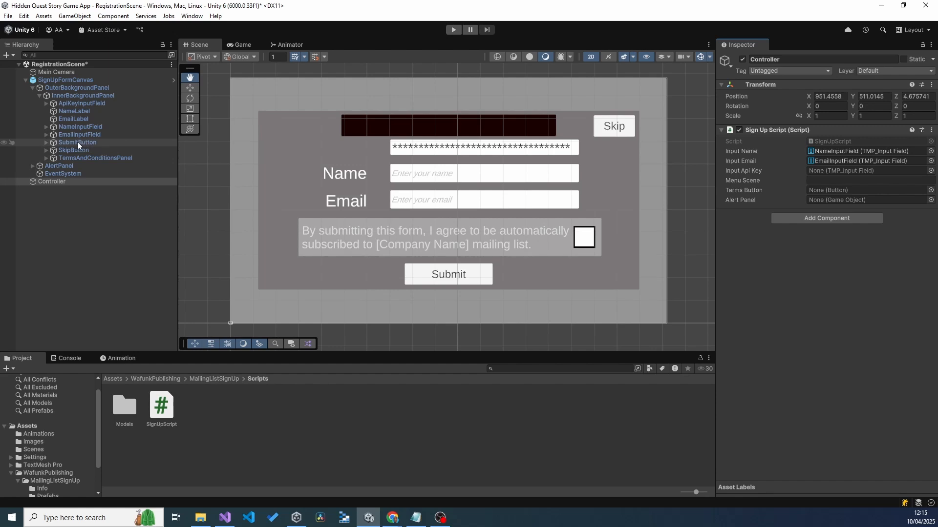
click(78, 103)
drag(78, 103, 848, 169)
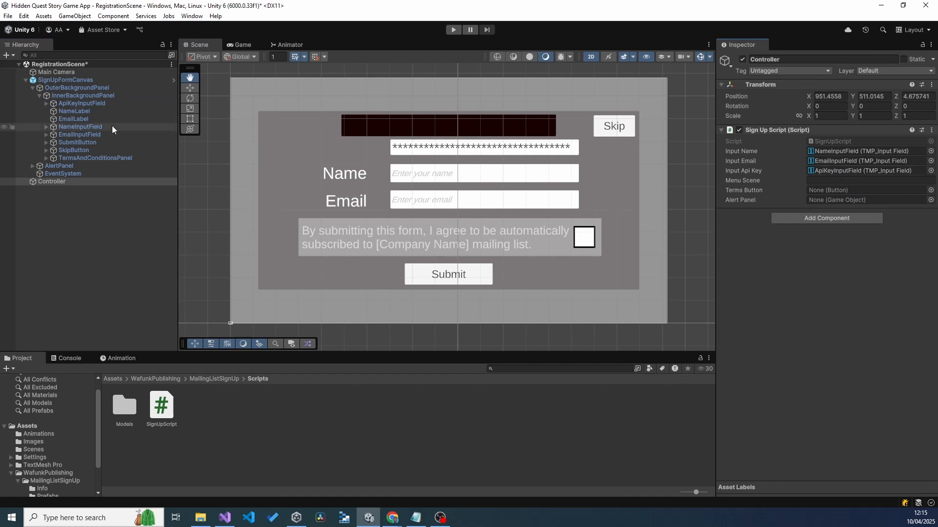
Assign TermsAndConditionsButton as the Controller script's Terms Button and AlertPanel as its Alert Panel.
click(46, 159)
click(96, 165)
drag(98, 164, 830, 191)
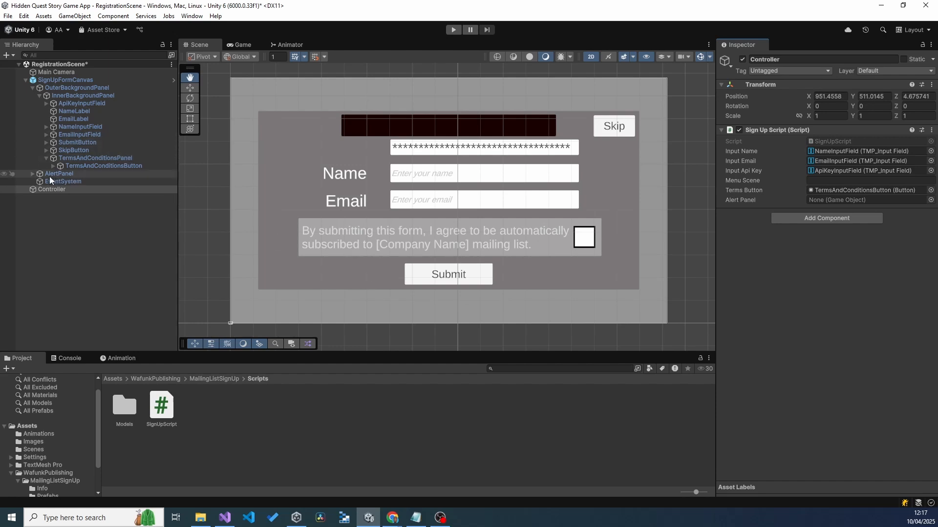
drag(49, 174, 829, 200)
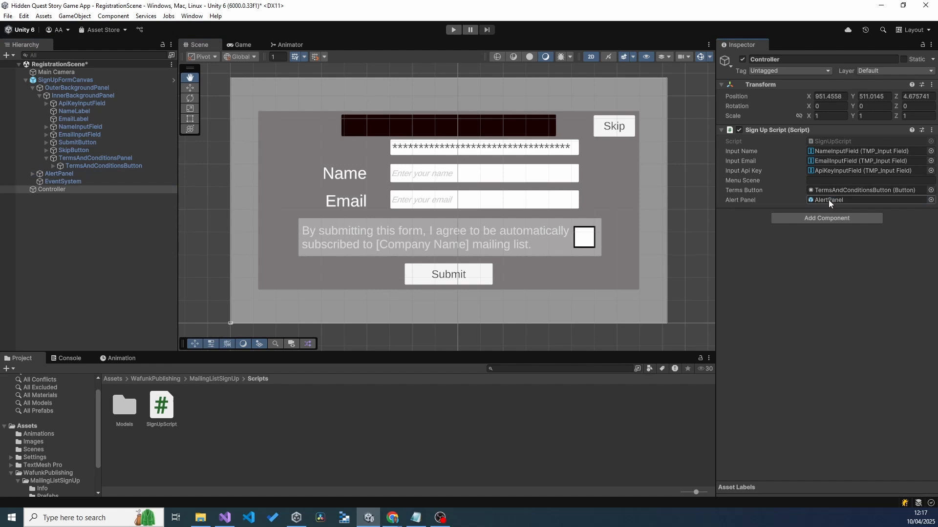
Set the Controller script's Menu Scene to MenuScene and preview the registration form in play mode.
click(34, 450)
click(52, 189)
click(840, 181)
text(Menu)
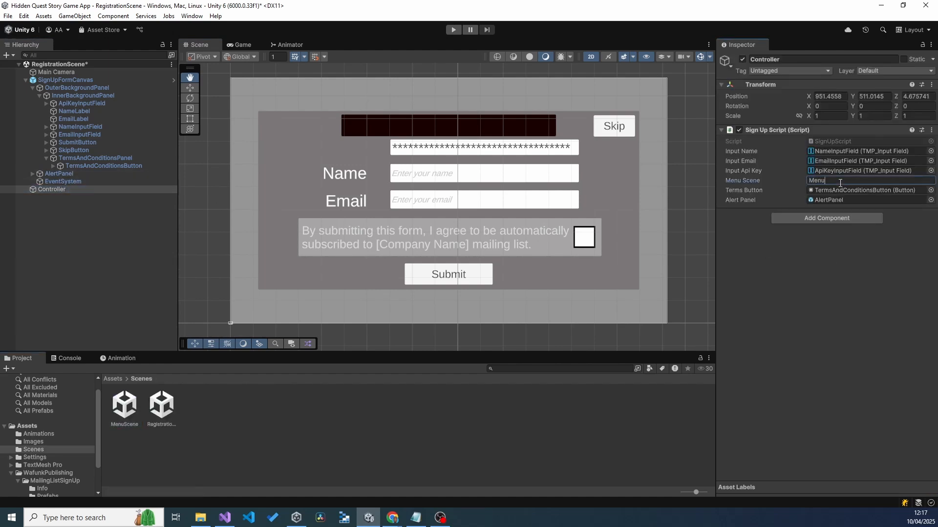
text(Scene)
click(104, 215)
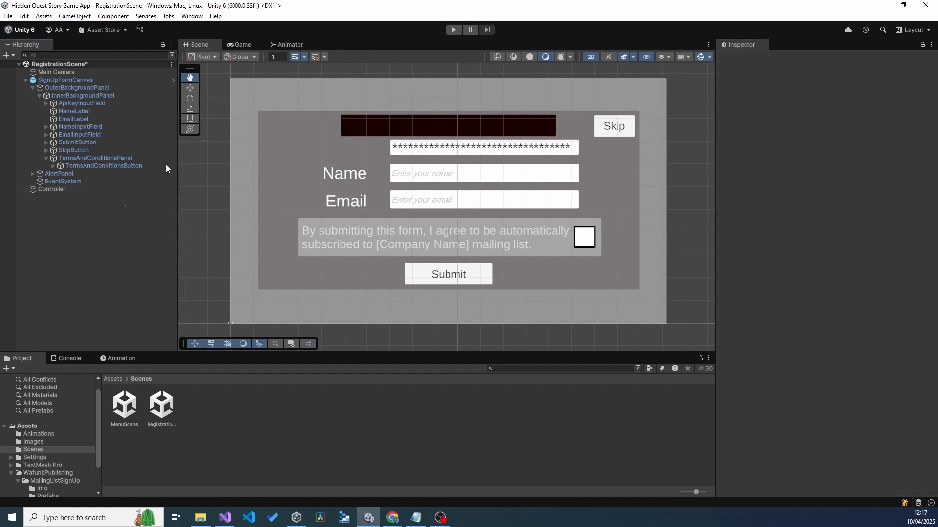
click(452, 30)
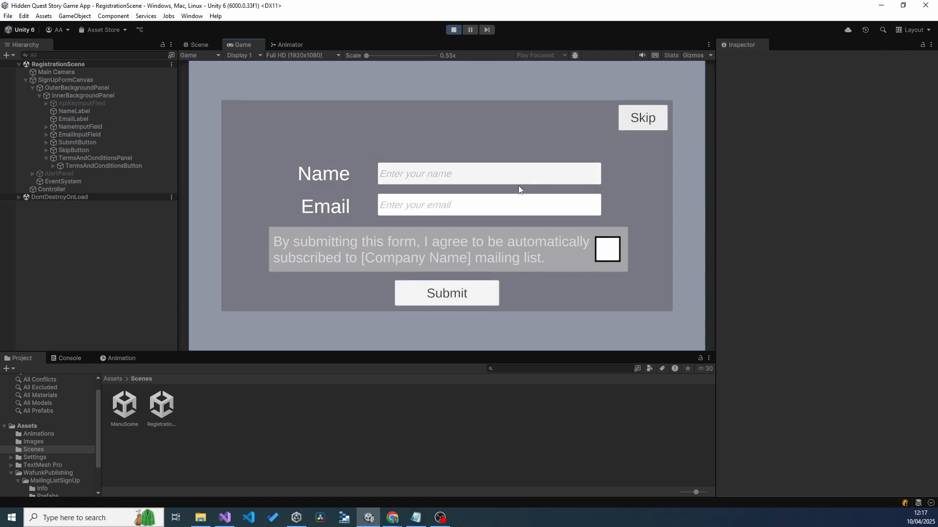
click(452, 31)
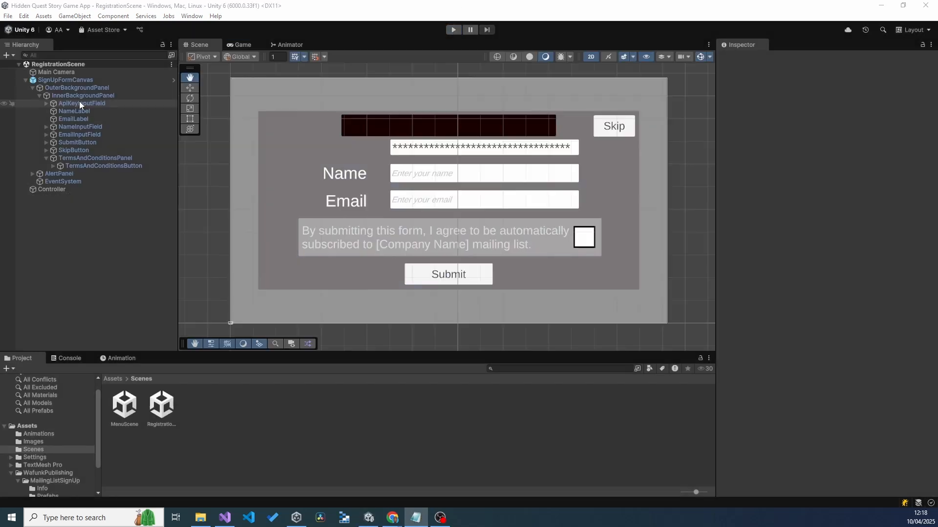
Replace the placeholder text of ApiKeyInputField with the MailerLite API key.
click(80, 105)
scroll(851, 304, down, 3)
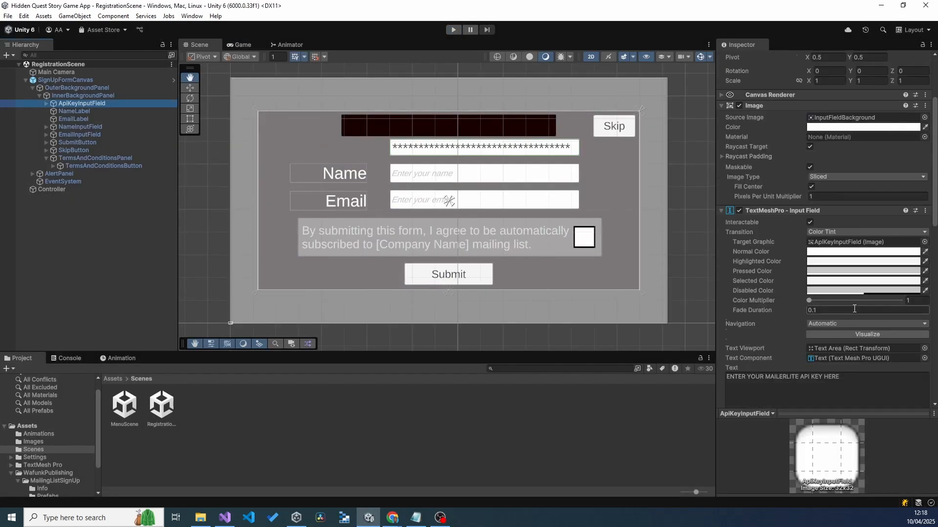
scroll(854, 307, down, 1)
drag(850, 348, 717, 350)
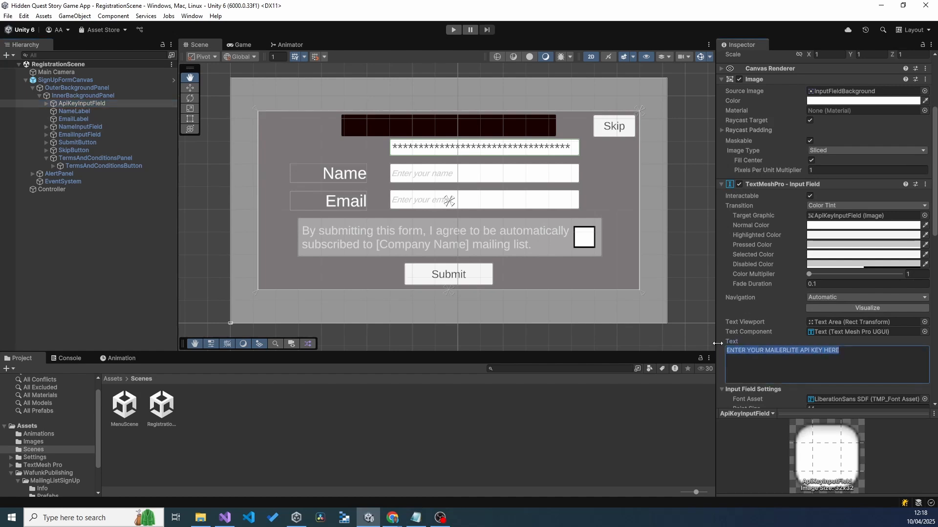
key(BackSpace)
key(ctrl+v)
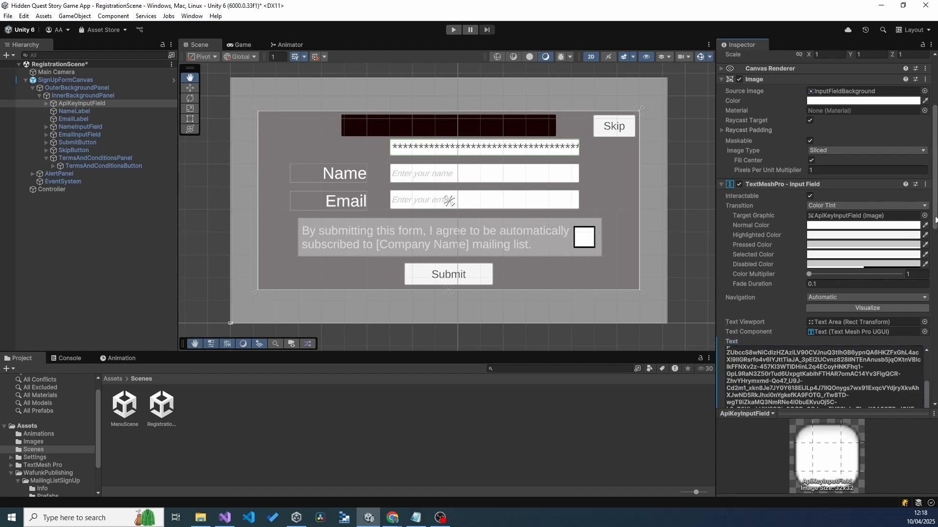
drag(934, 217, 934, 247)
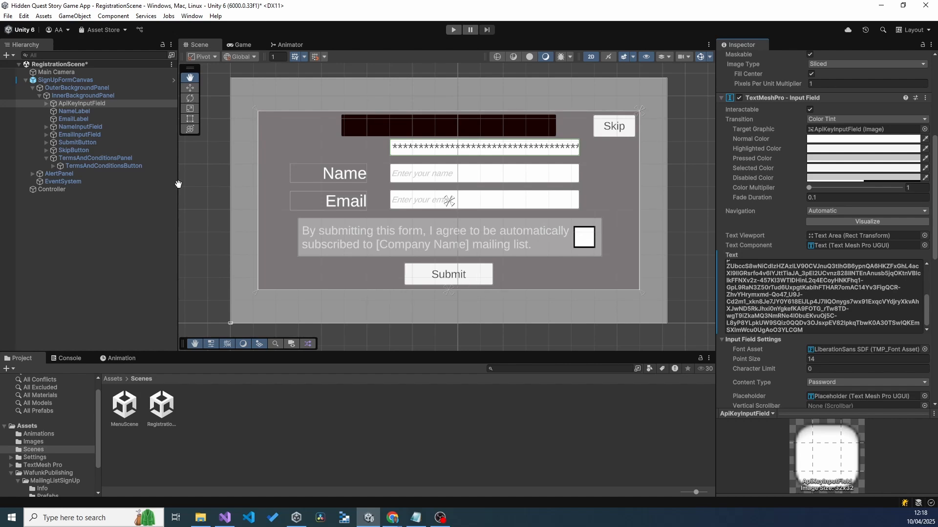
Replace "[Company Name]" with "RCB" in the TermsAndConditionsText consent message.
click(81, 158)
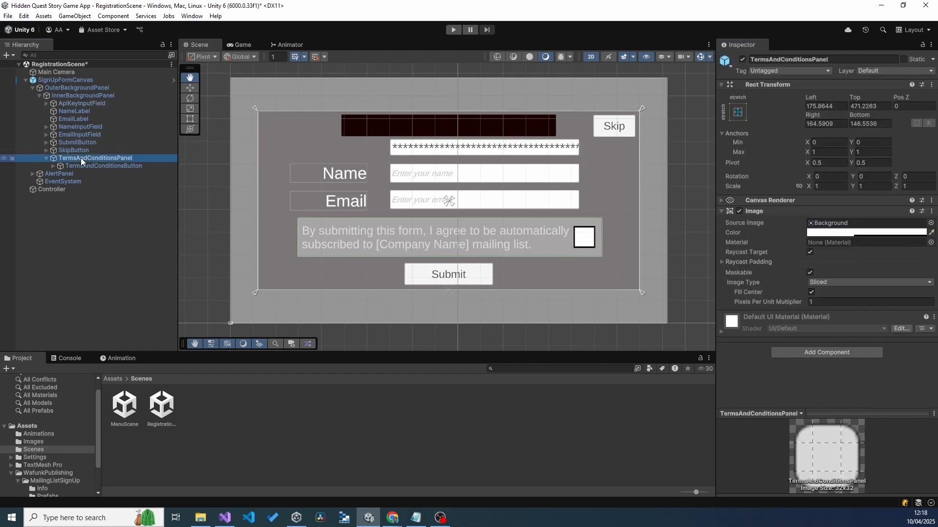
click(53, 166)
click(109, 174)
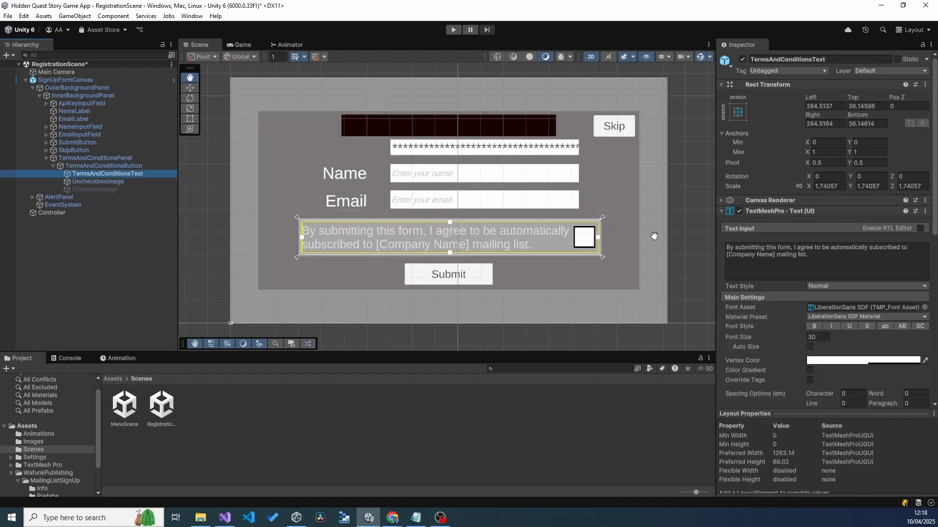
click(774, 258)
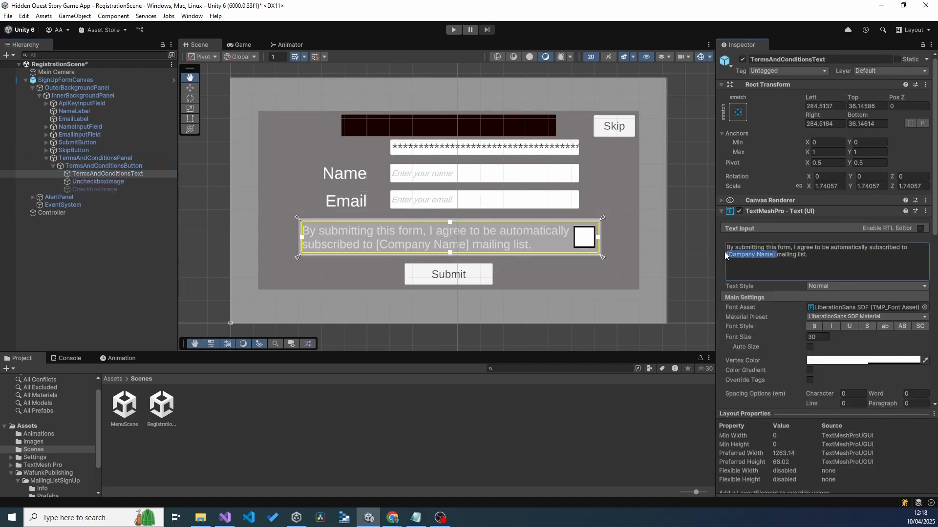
text(RCB)
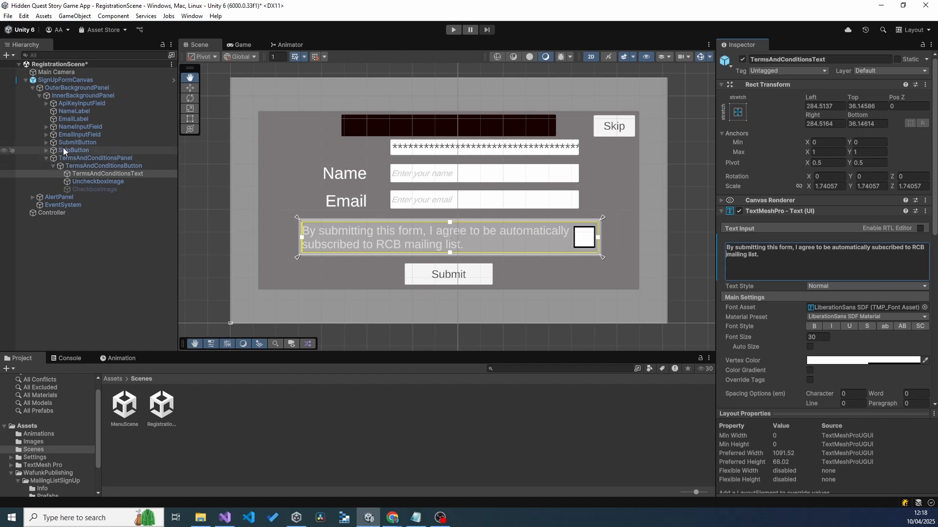
Add an On Click event to SkipButton that calls the Controller object's SignUpScript.SkipRegistration function.
click(81, 150)
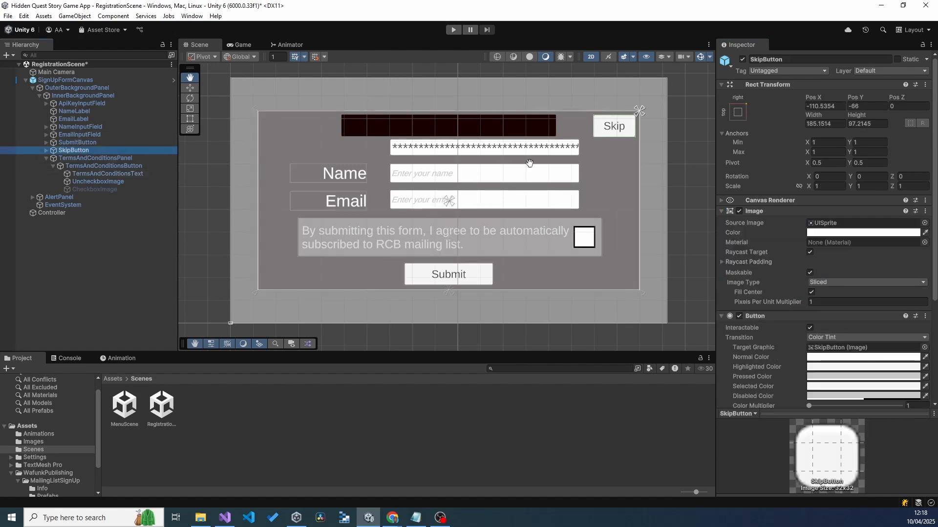
scroll(804, 278, down, 3)
scroll(809, 288, down, 2)
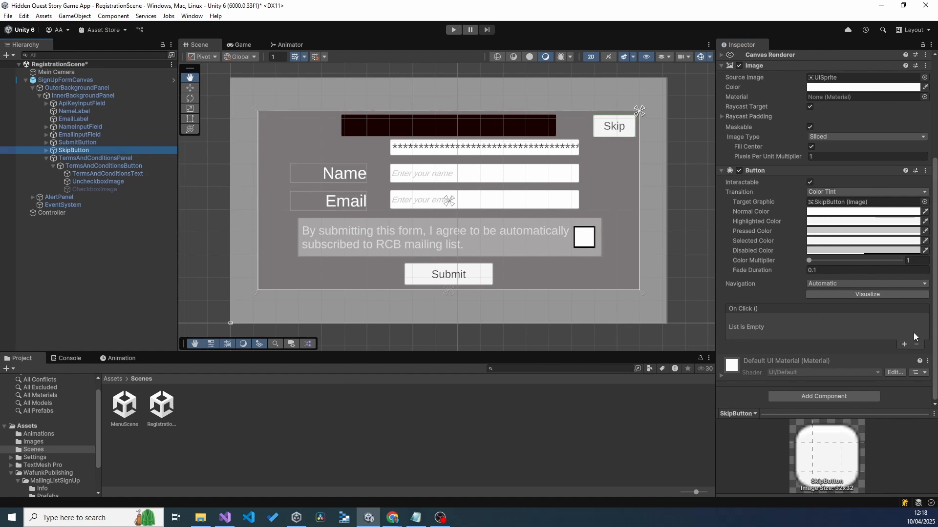
click(904, 345)
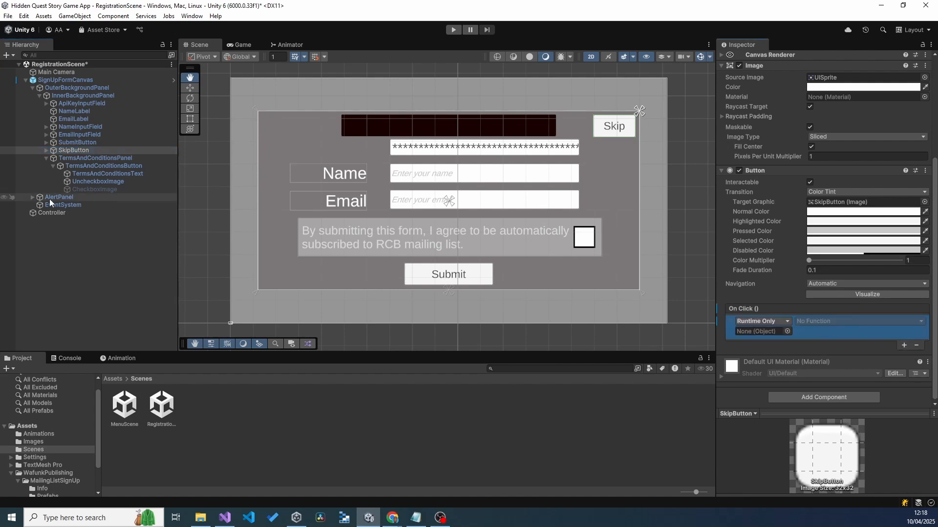
drag(49, 213, 781, 328)
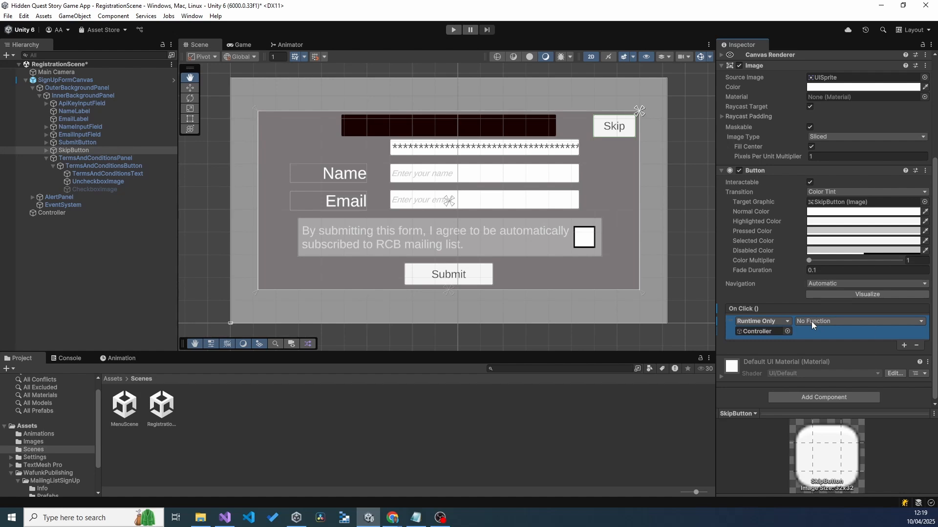
click(812, 321)
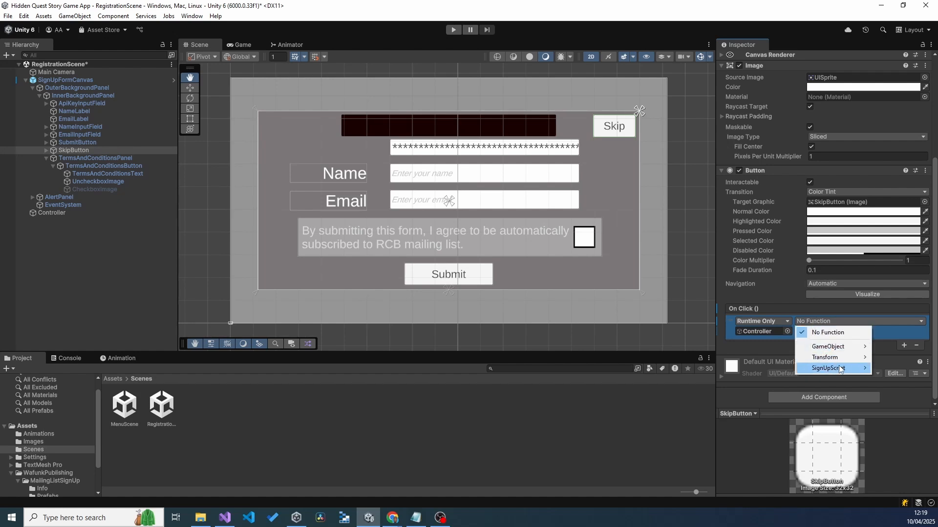
mouse_move(851, 372)
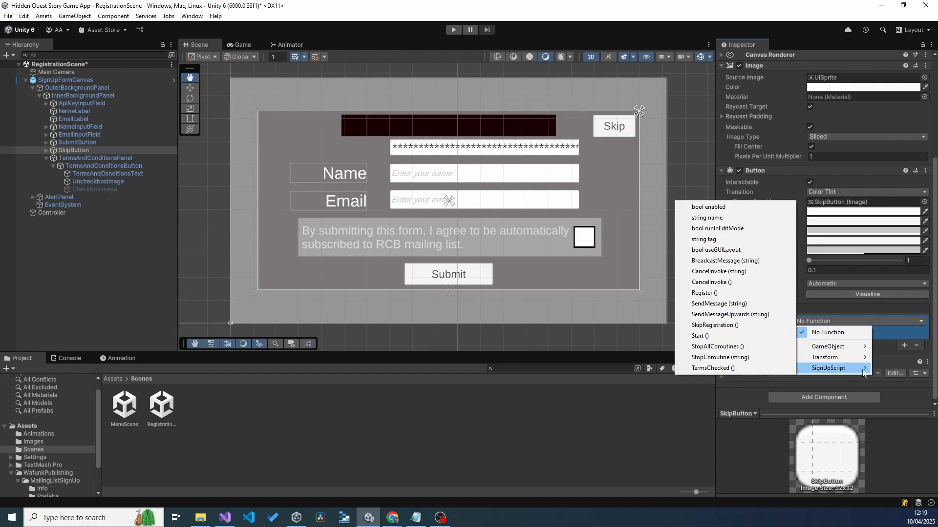
click(723, 326)
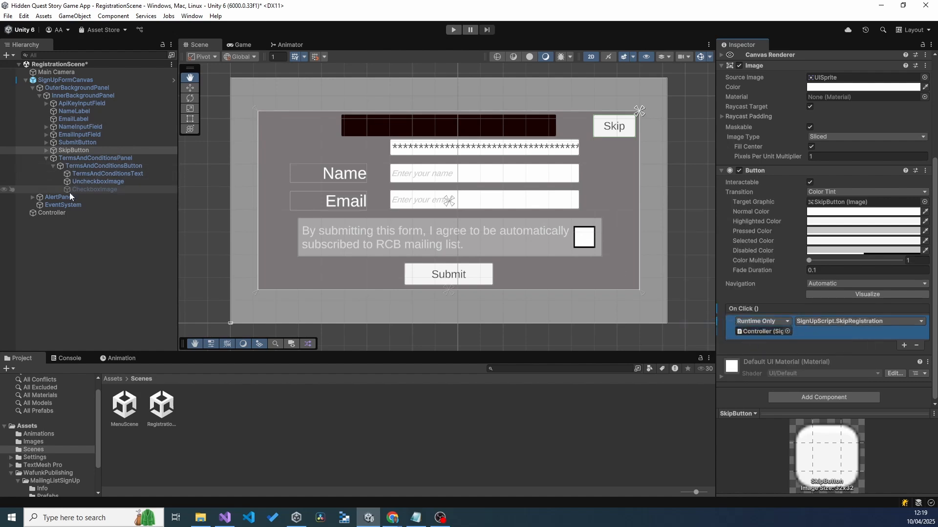
Add an On Click event to SubmitButton that calls the Controller object's SignUpScript.Register function.
click(85, 141)
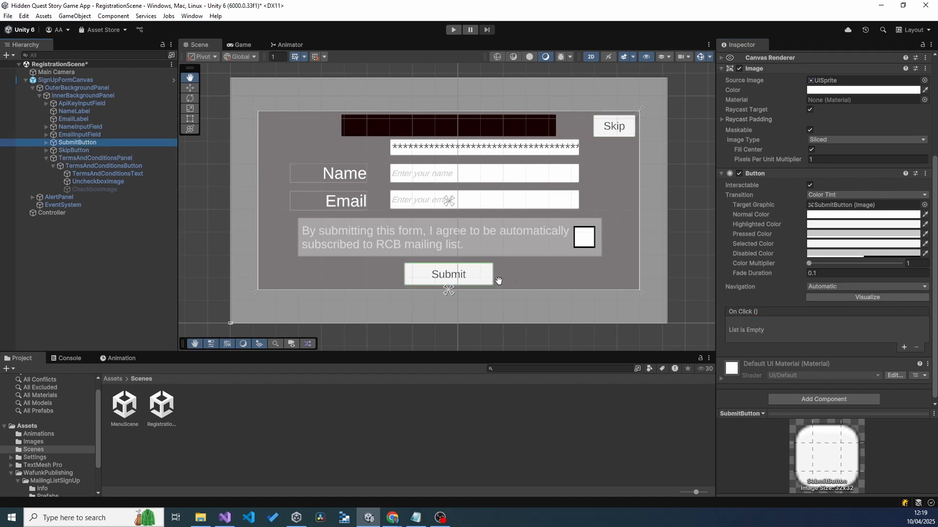
click(904, 348)
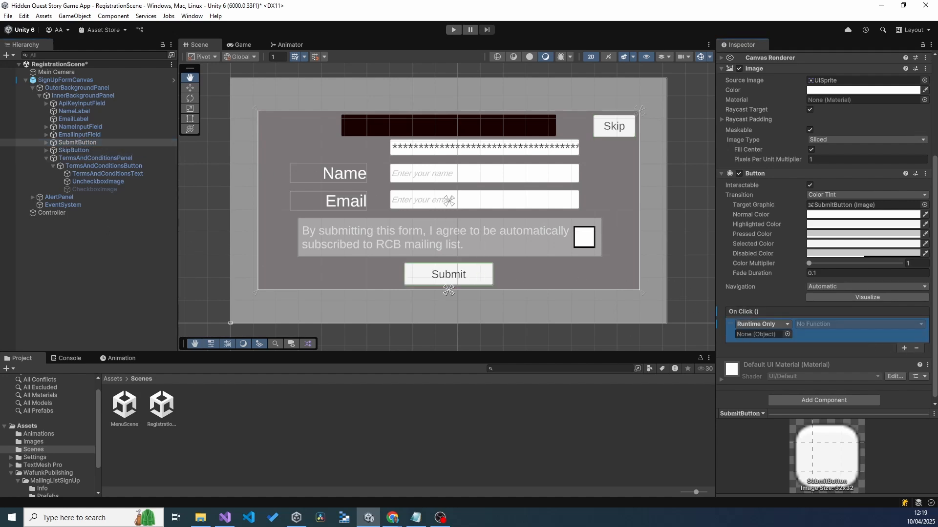
drag(40, 213, 760, 336)
click(837, 325)
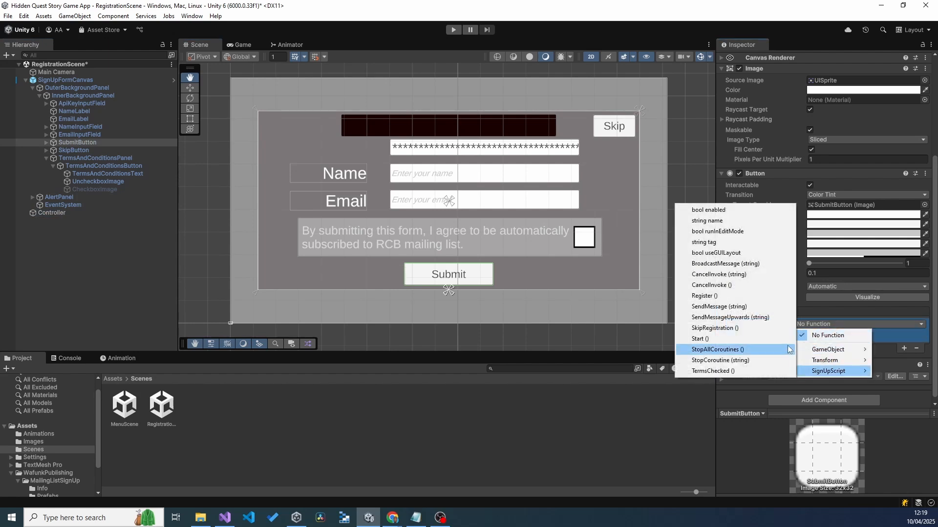
click(714, 297)
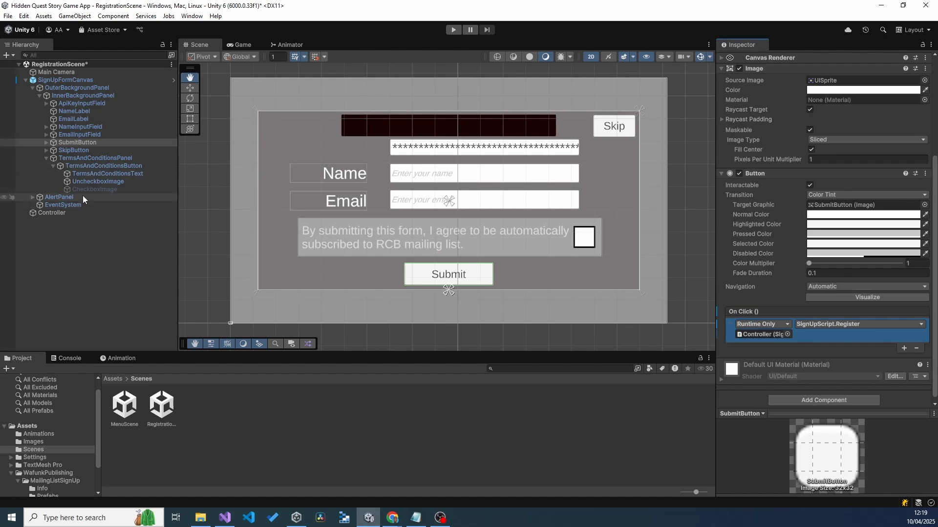
Add an On Click event to TermsAndConditionsButton that calls the Controller object's SignUpScript.TermsChecked function.
click(96, 166)
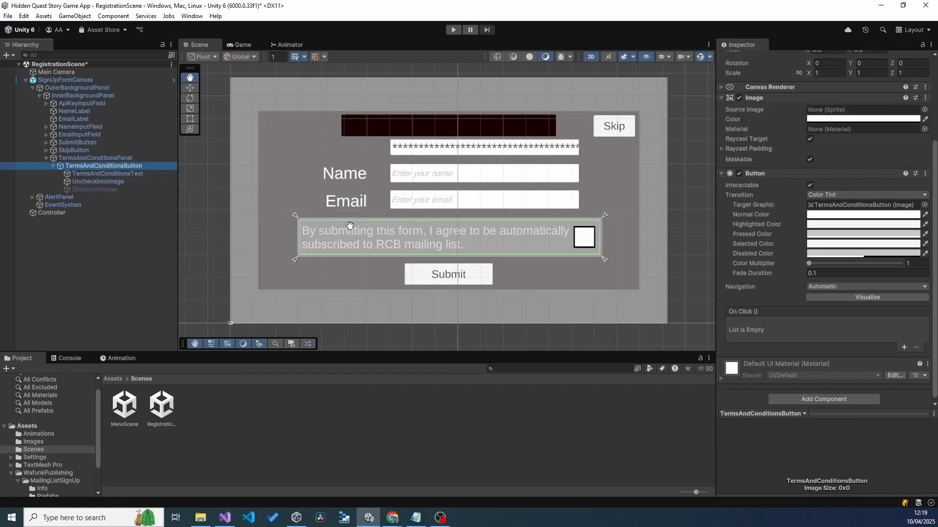
click(903, 347)
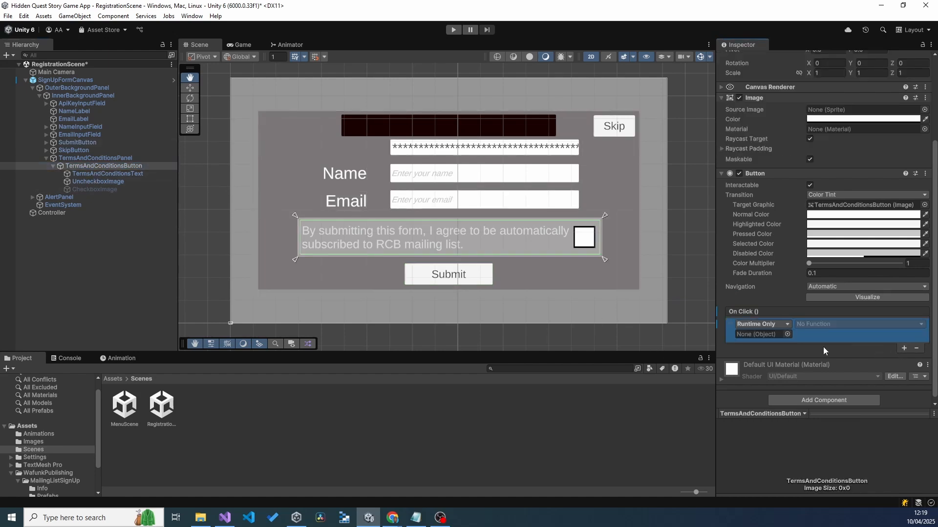
drag(60, 211, 763, 334)
click(818, 324)
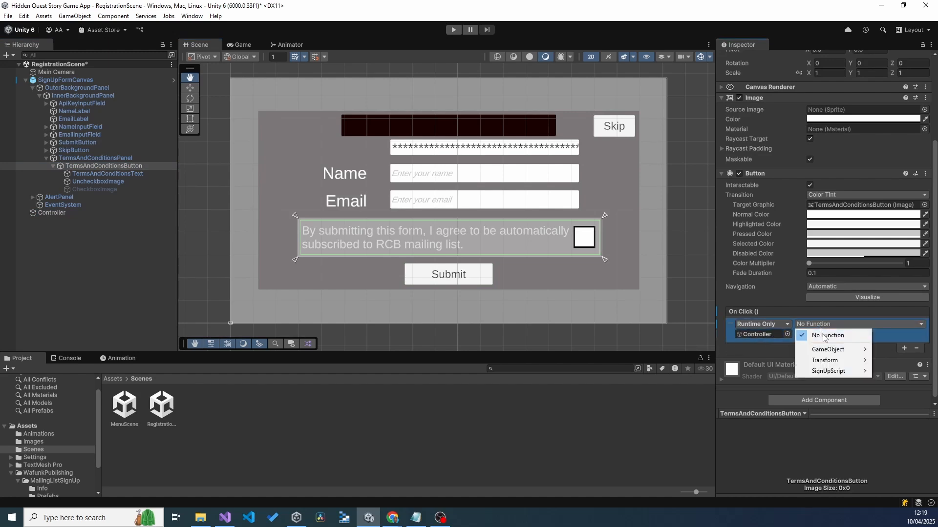
mouse_move(833, 374)
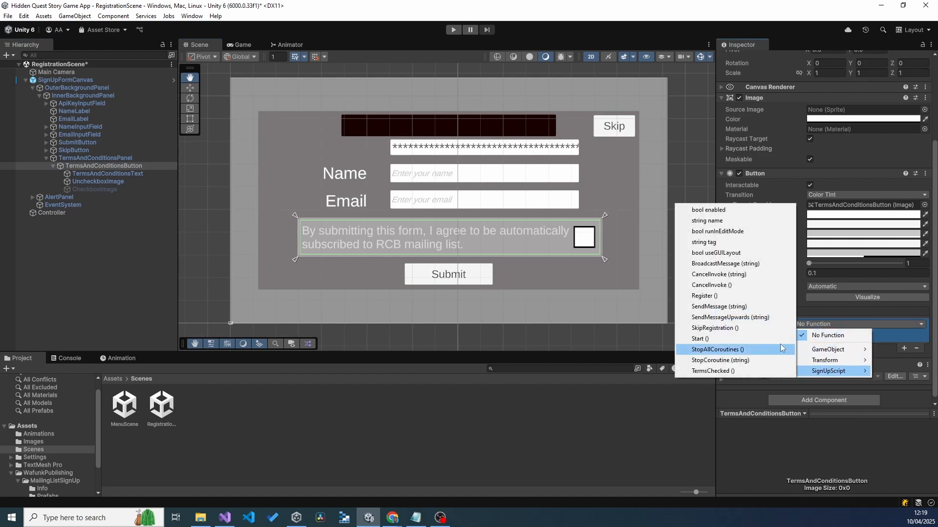
click(724, 374)
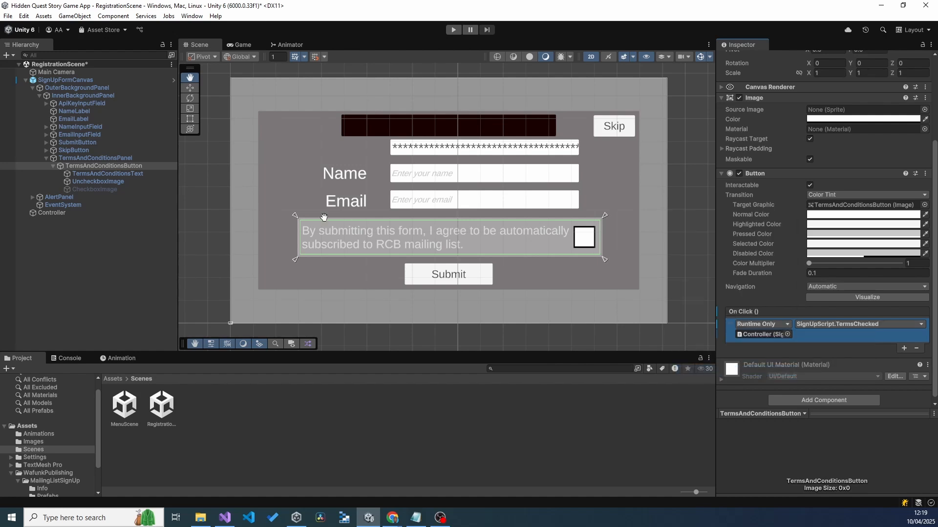
Save RegistrationScene and test the form's Skip button in play mode, ending the run on completion.
click(114, 265)
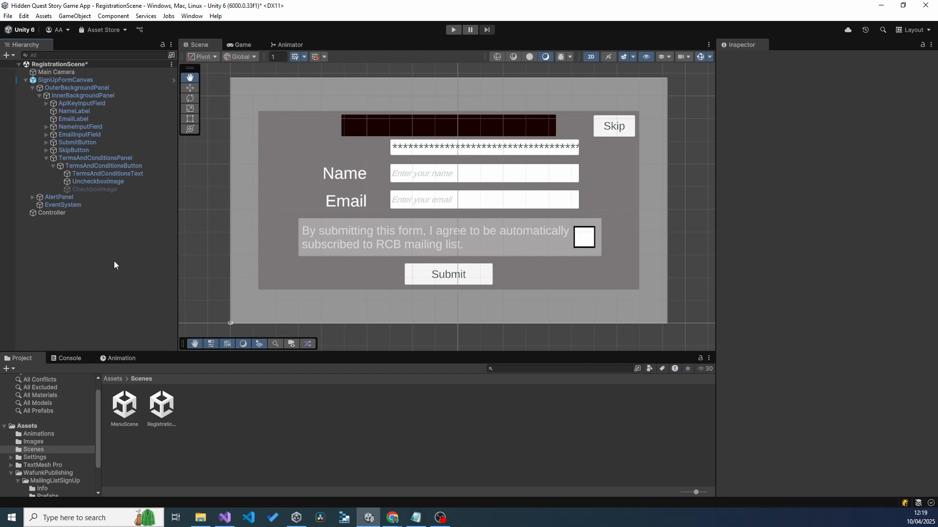
key(ctrl+s)
click(454, 30)
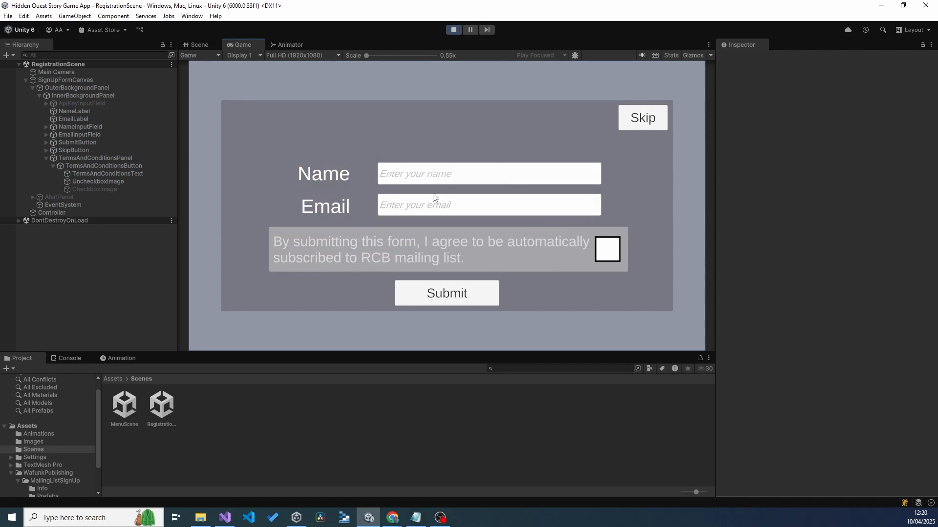
click(648, 120)
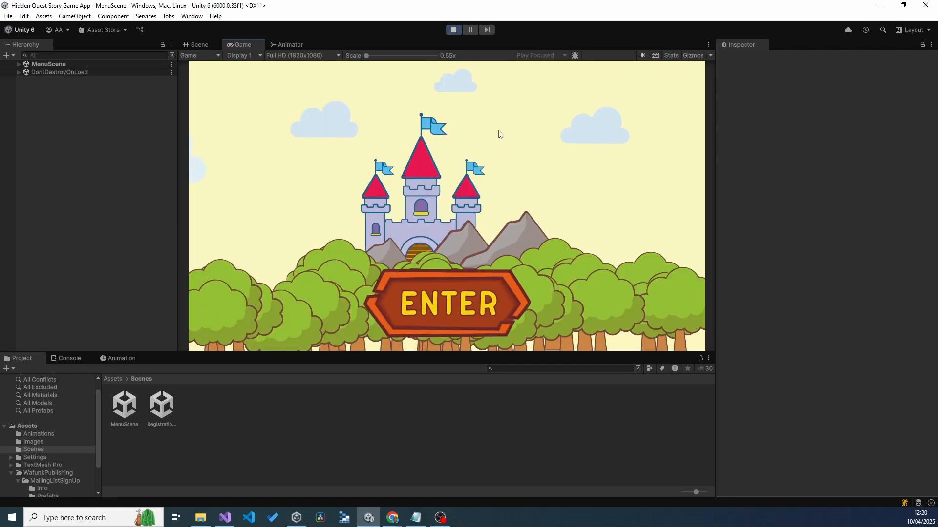
click(455, 31)
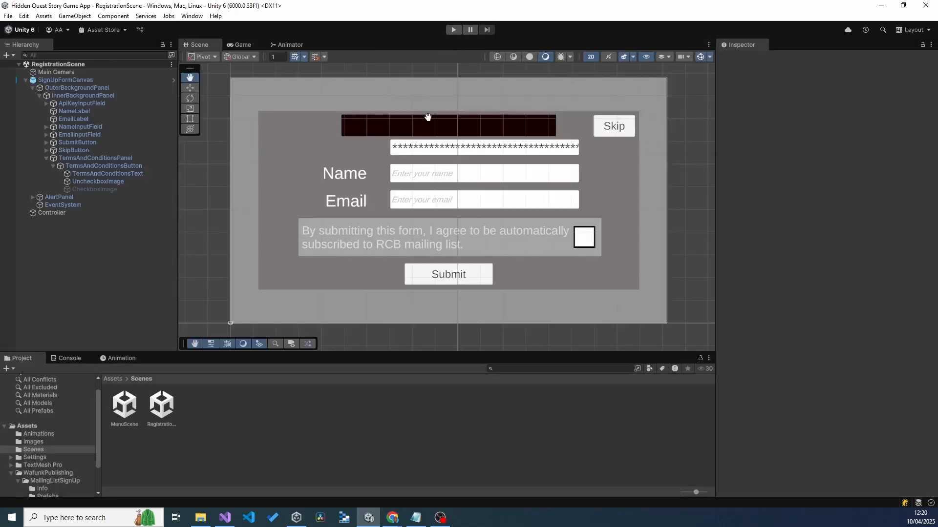
In play mode, test submitting the form empty and fill in the name and e-mail address.
click(453, 29)
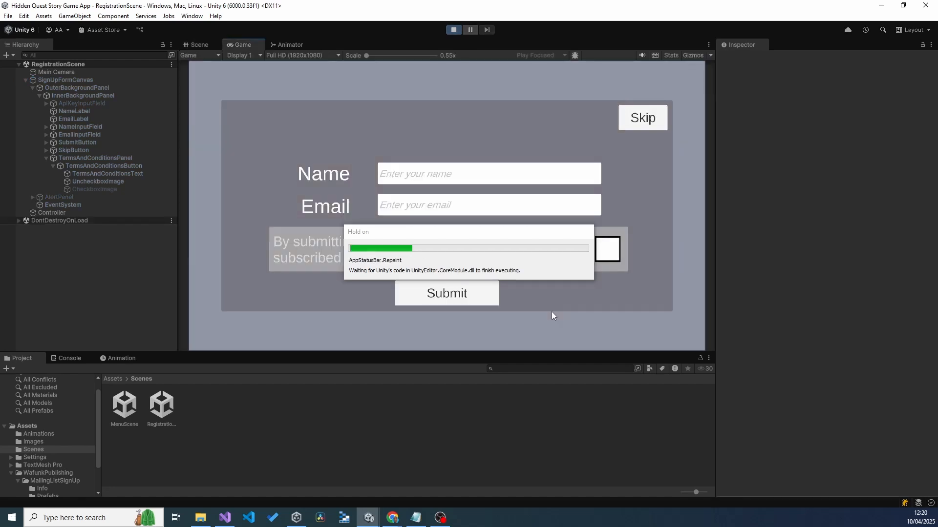
click(446, 295)
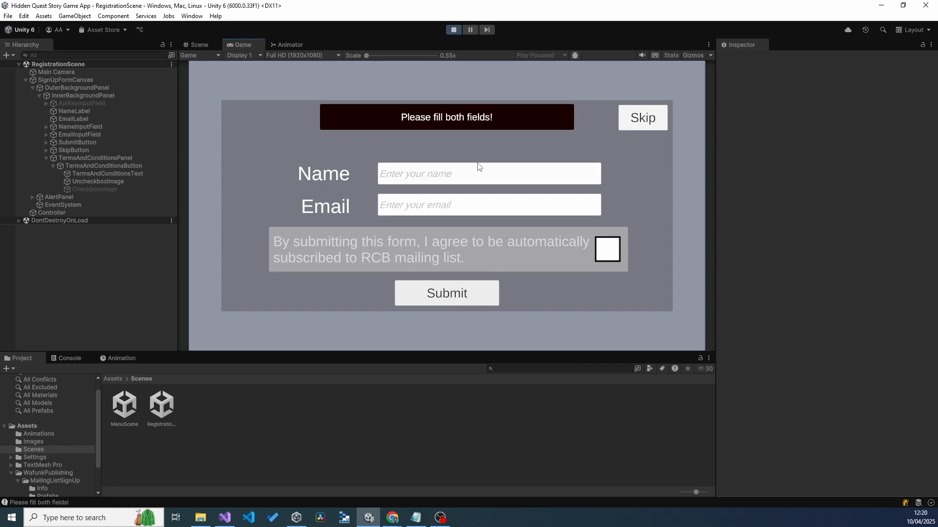
click(449, 173)
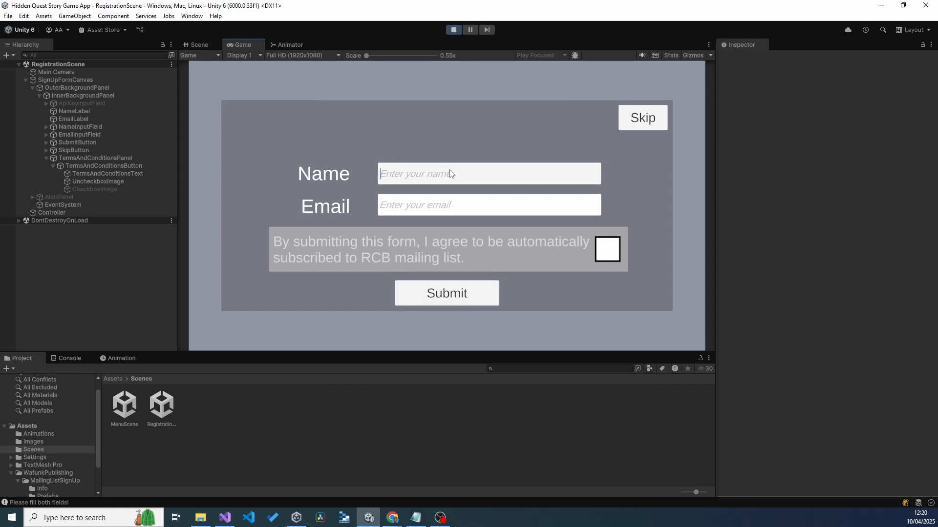
text(Bayo)
click(429, 206)
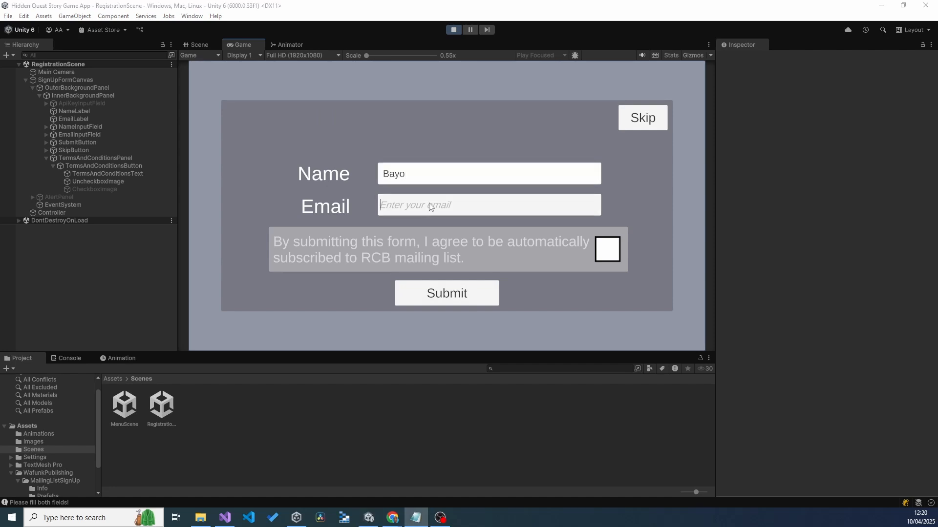
key(ctrl+v)
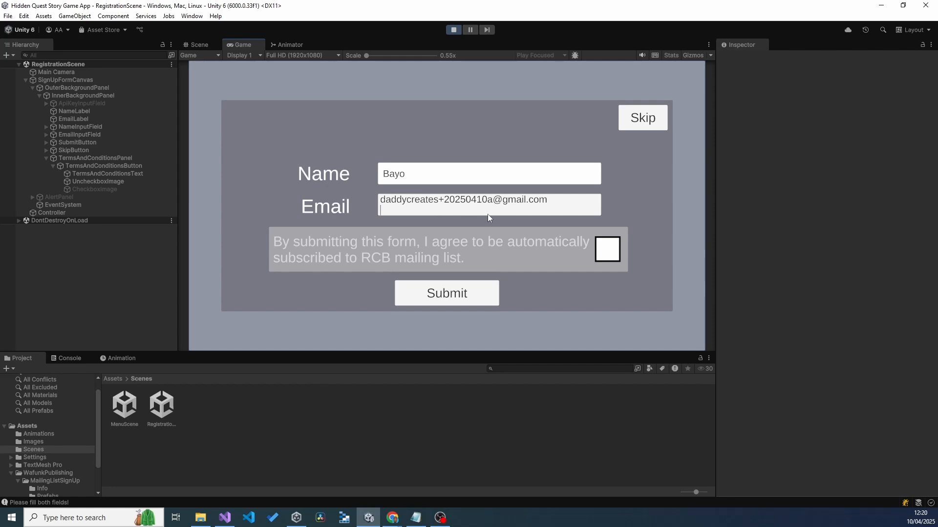
Remove the domain part from the entered e-mail address and submit the form to test e-mail validation.
drag(494, 205, 684, 201)
key(ctrl+c)
key(BackSpace)
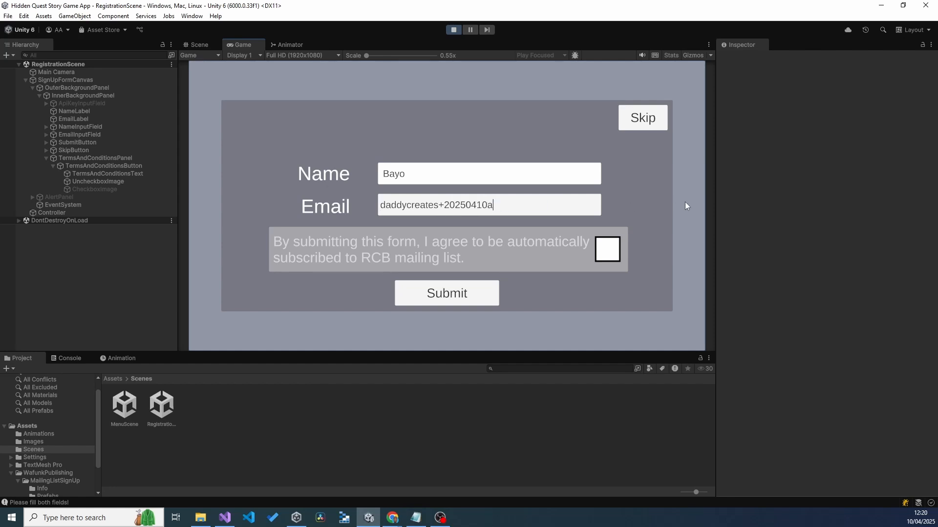
click(481, 298)
Restore the domain part of the e-mail address and submit the form with the consent box unticked.
click(510, 214)
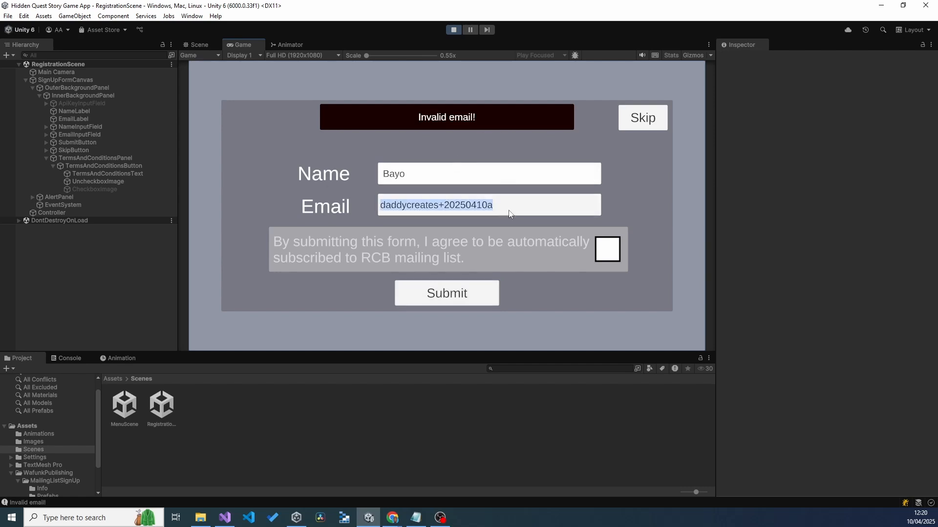
double_click(511, 205)
click(512, 206)
key(ctrl+v)
click(466, 298)
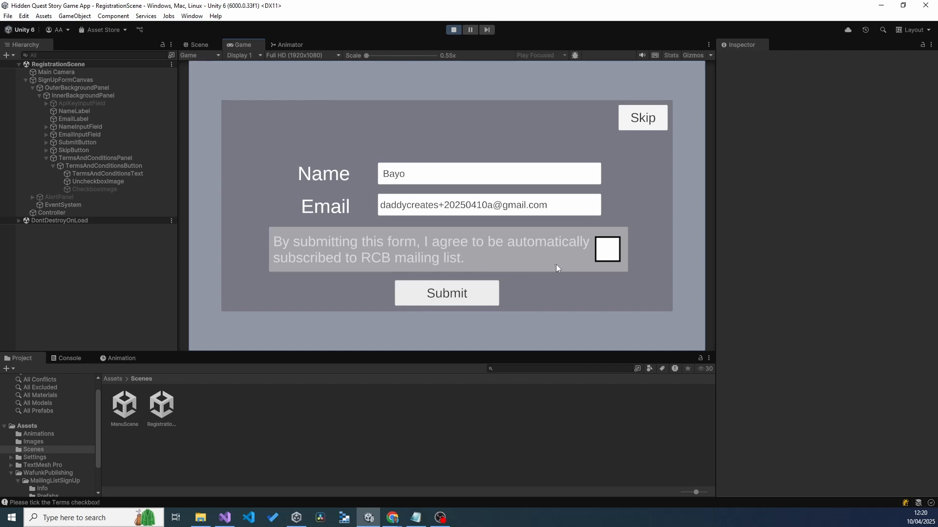
Test toggling the consent checkbox, submit the completed form with it ticked, and exit play mode.
click(570, 251)
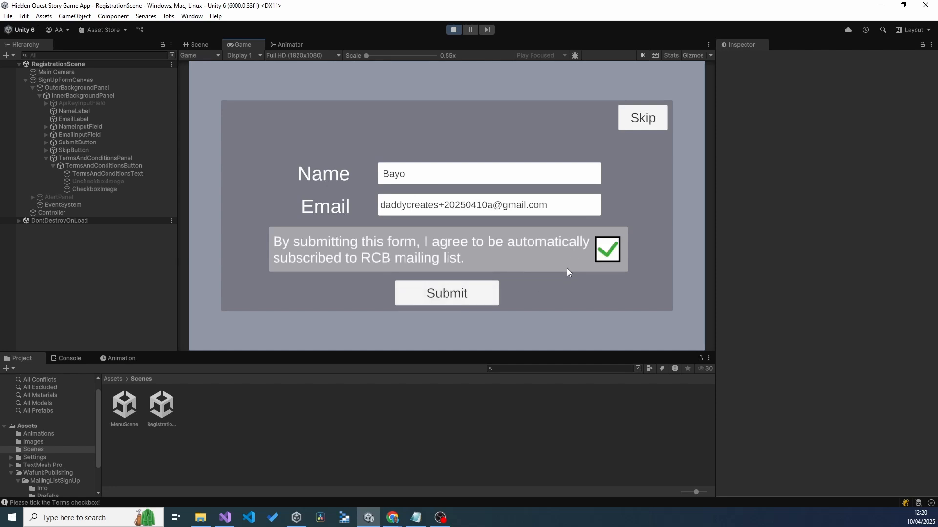
click(566, 269)
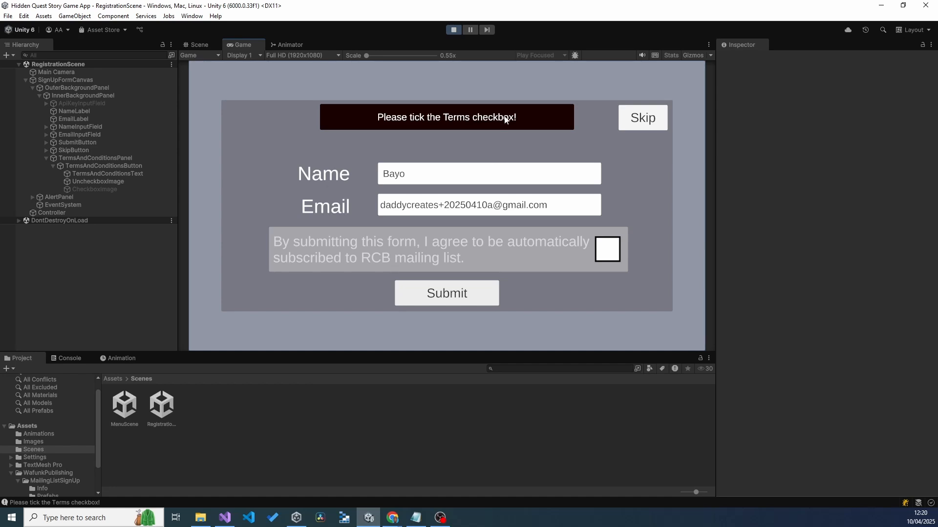
click(574, 249)
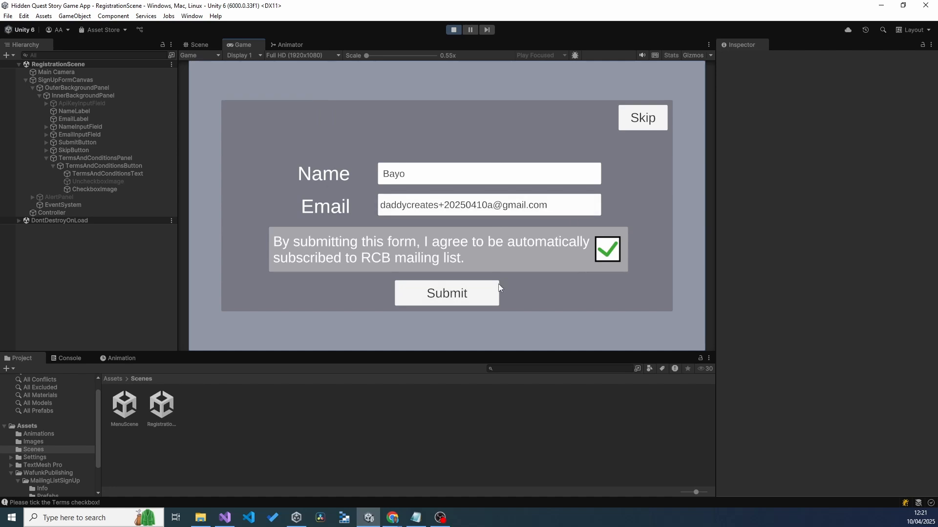
click(471, 297)
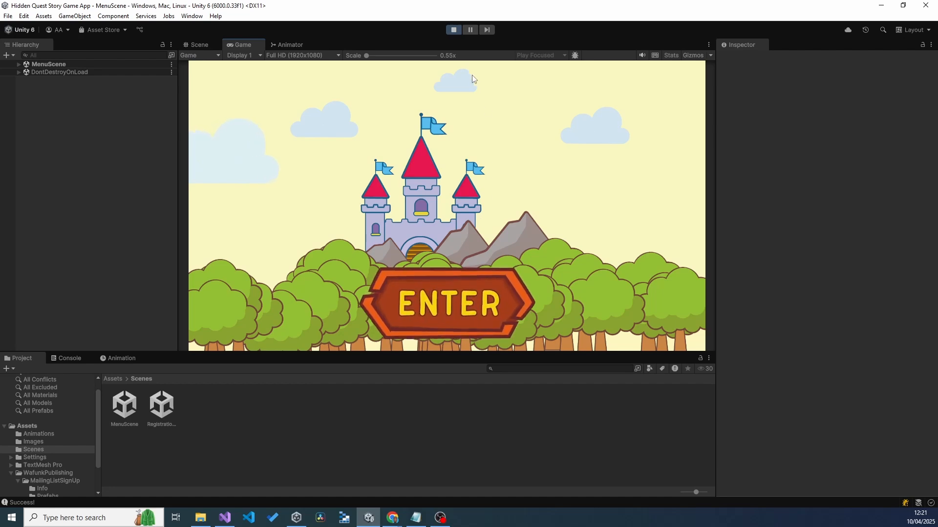
click(453, 29)
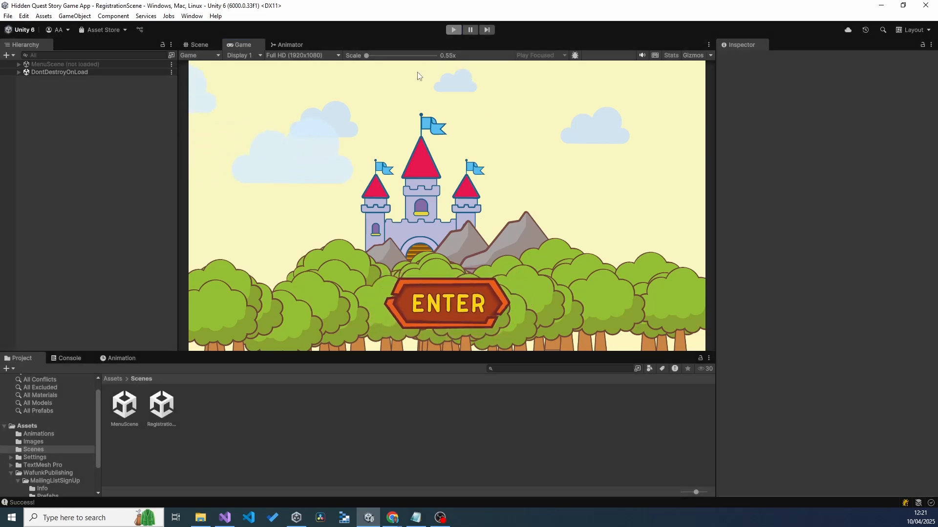
Switch to the MailerLite dashboard in Chrome and refresh the list of all subscribers.
mouse_move(390, 508)
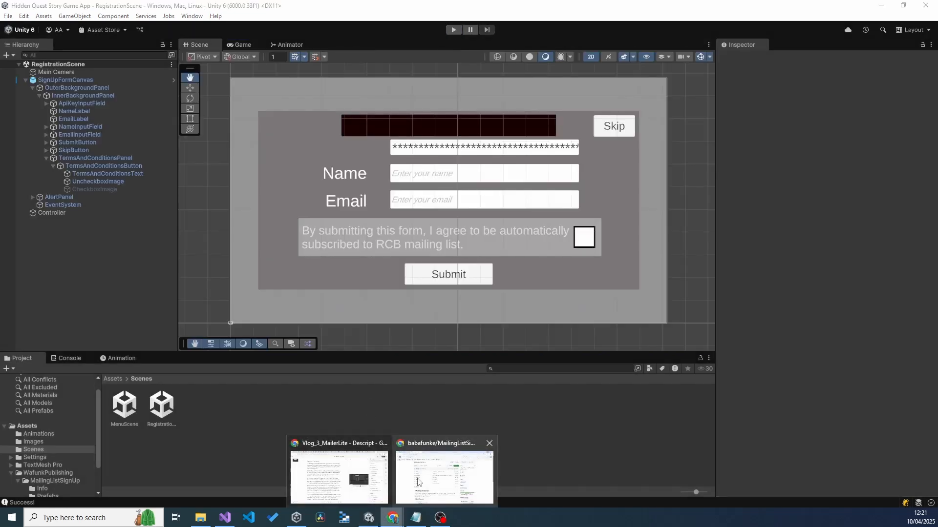
click(445, 472)
click(98, 10)
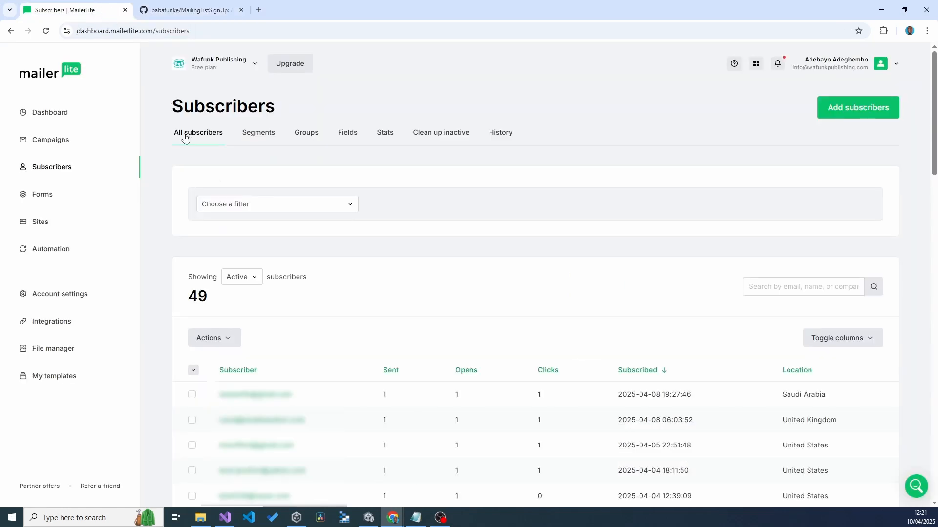
click(46, 31)
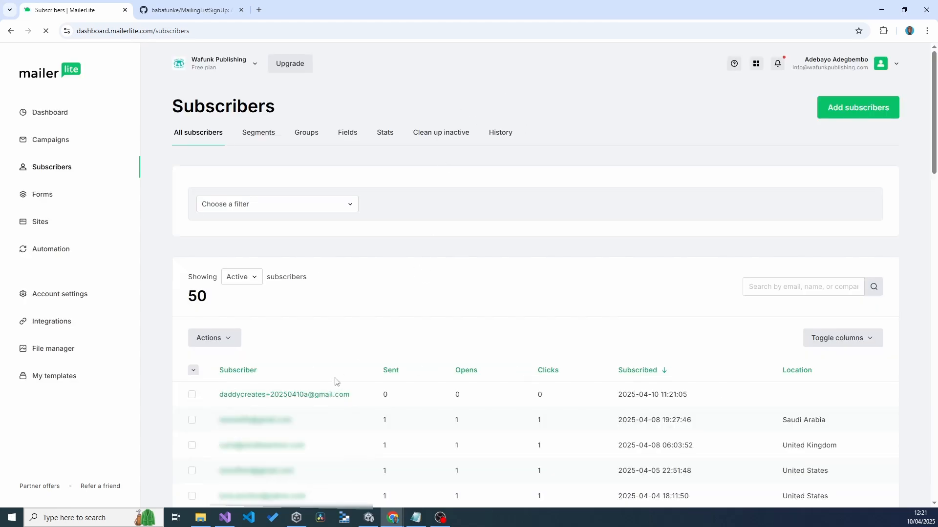
Examine the newest subscriber's profile, including subscription source, details and activity, and return to the Unity editor.
click(303, 399)
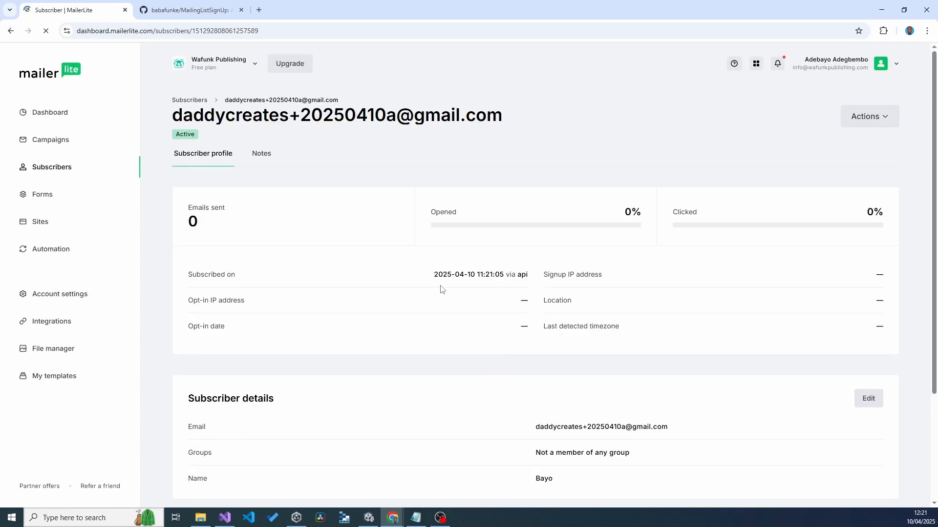
scroll(495, 376, down, 3)
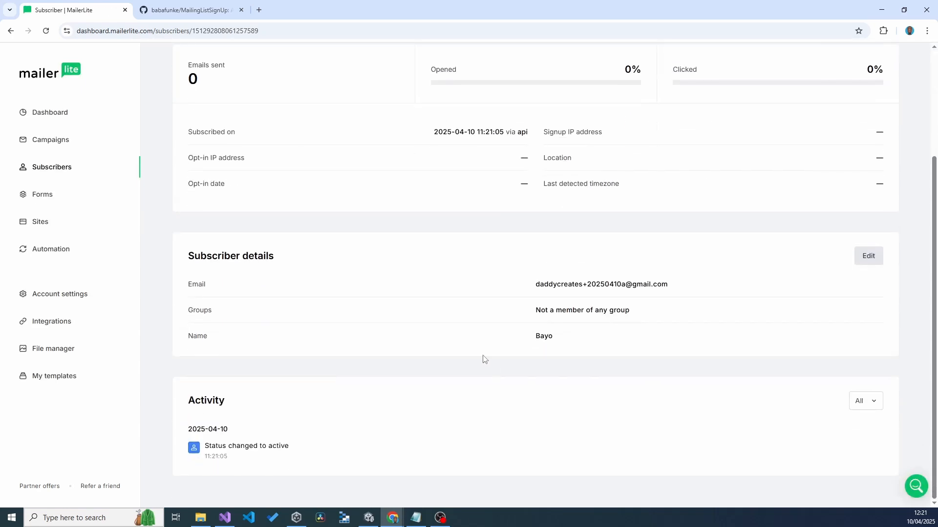
scroll(481, 356, up, 3)
scroll(390, 339, down, 3)
scroll(388, 340, up, 3)
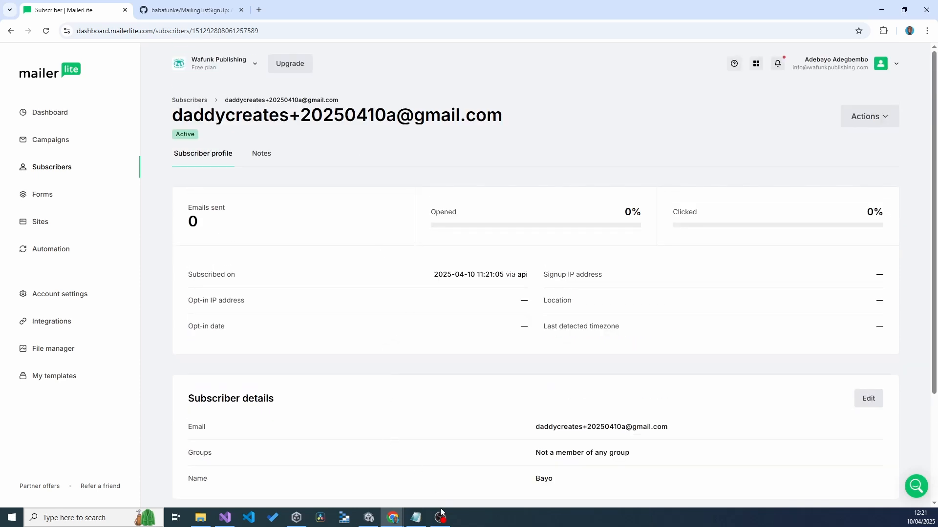
click(370, 518)
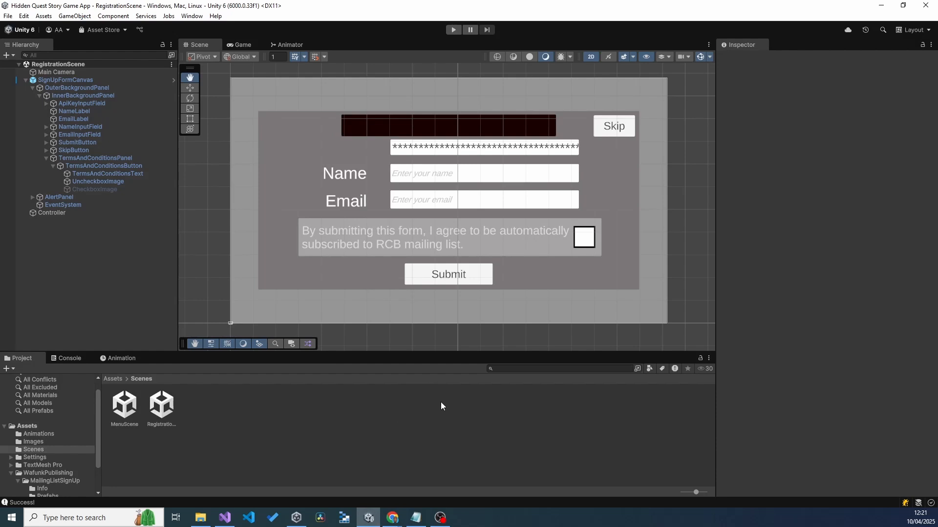